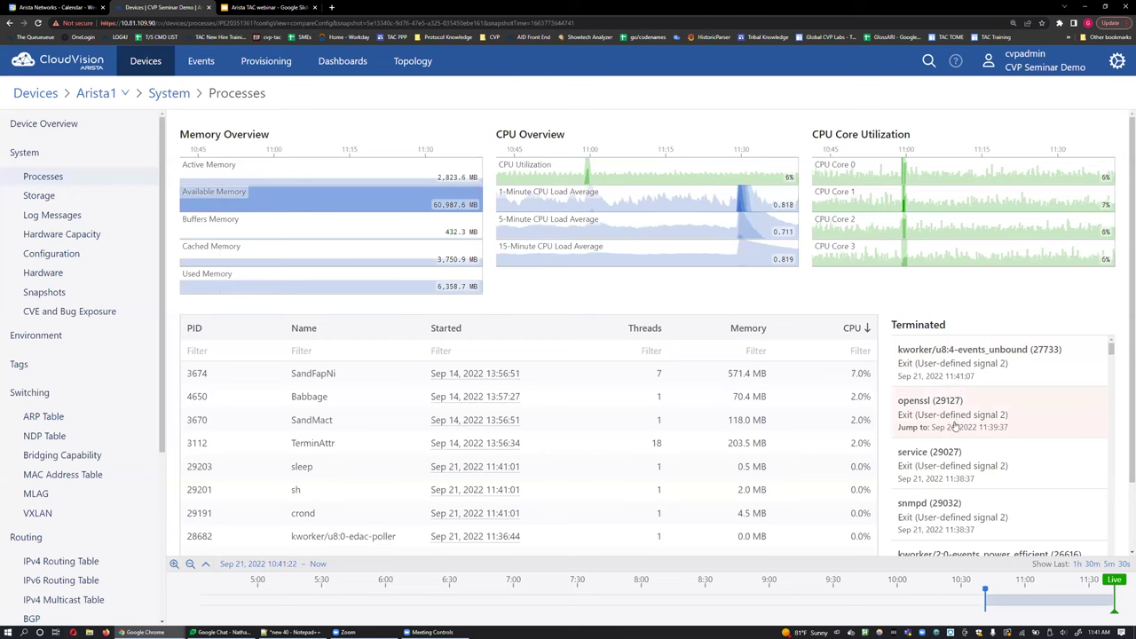
Step: Browse Arista1's terminated processes and jump to the time when the snmpd process (29032) exited
{"action": "scroll", "coordinate": [957, 378], "scroll_direction": "down", "scroll_amount": 5}
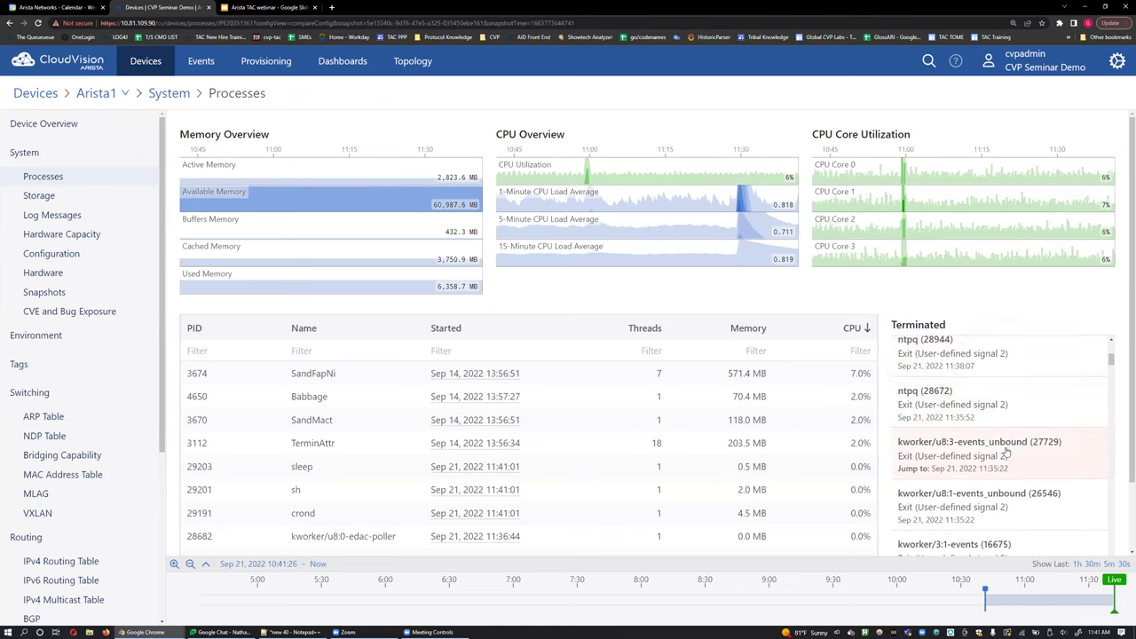
{"action": "scroll", "coordinate": [1005, 452], "scroll_direction": "down", "scroll_amount": 3}
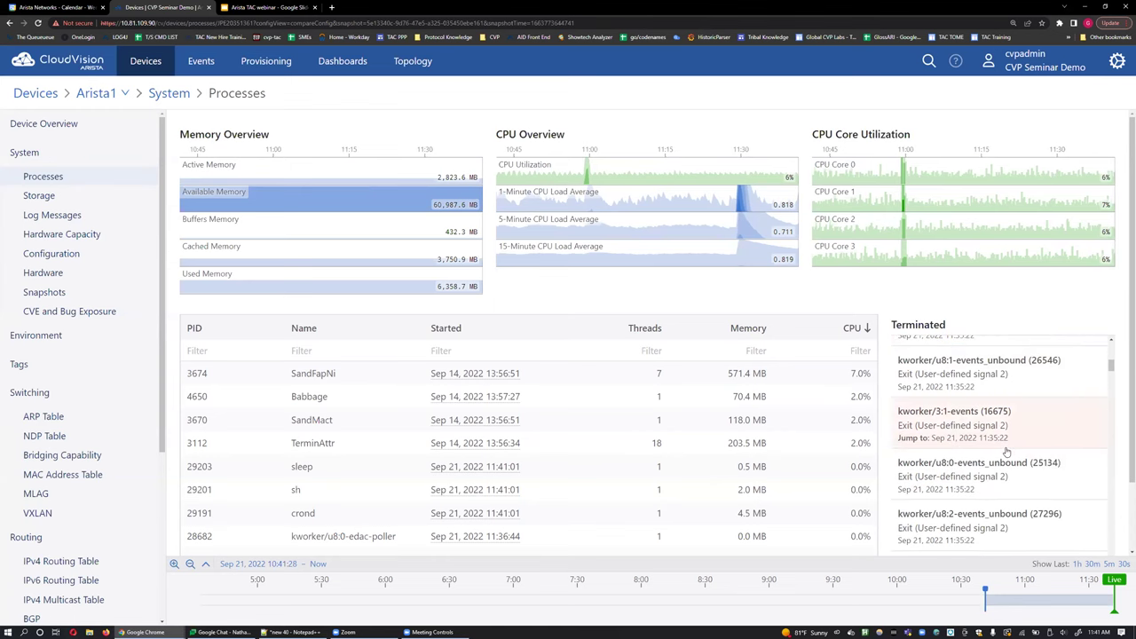
{"action": "scroll", "coordinate": [1005, 452], "scroll_direction": "up", "scroll_amount": 3}
{"action": "scroll", "coordinate": [1006, 452], "scroll_direction": "up", "scroll_amount": 1}
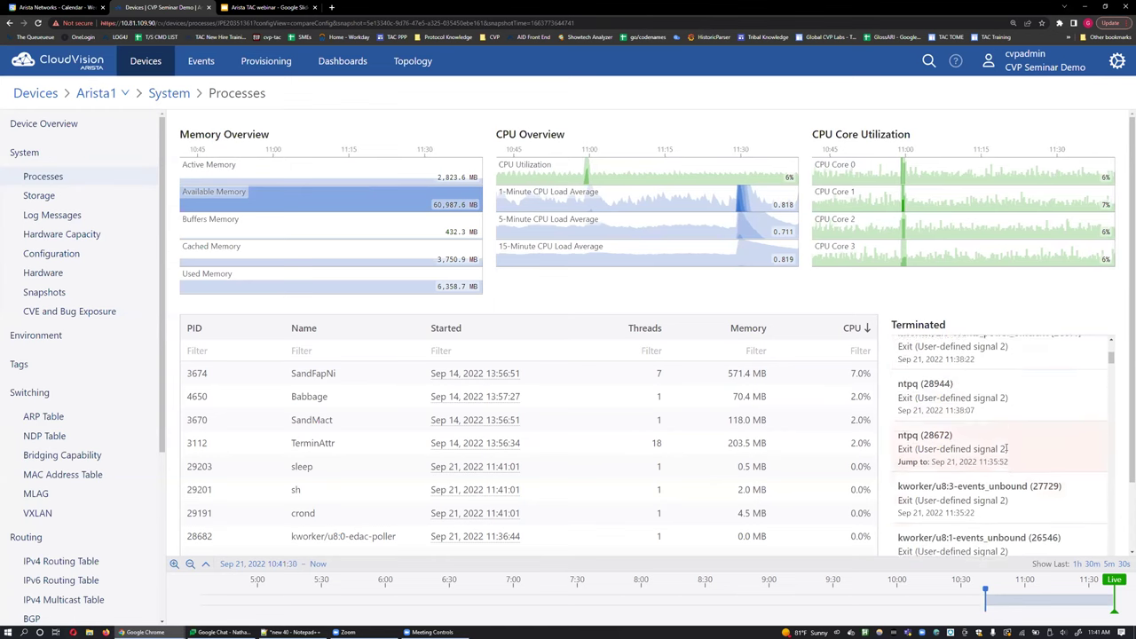
{"action": "scroll", "coordinate": [1006, 452], "scroll_direction": "up", "scroll_amount": 1}
{"action": "scroll", "coordinate": [1005, 452], "scroll_direction": "up", "scroll_amount": 1}
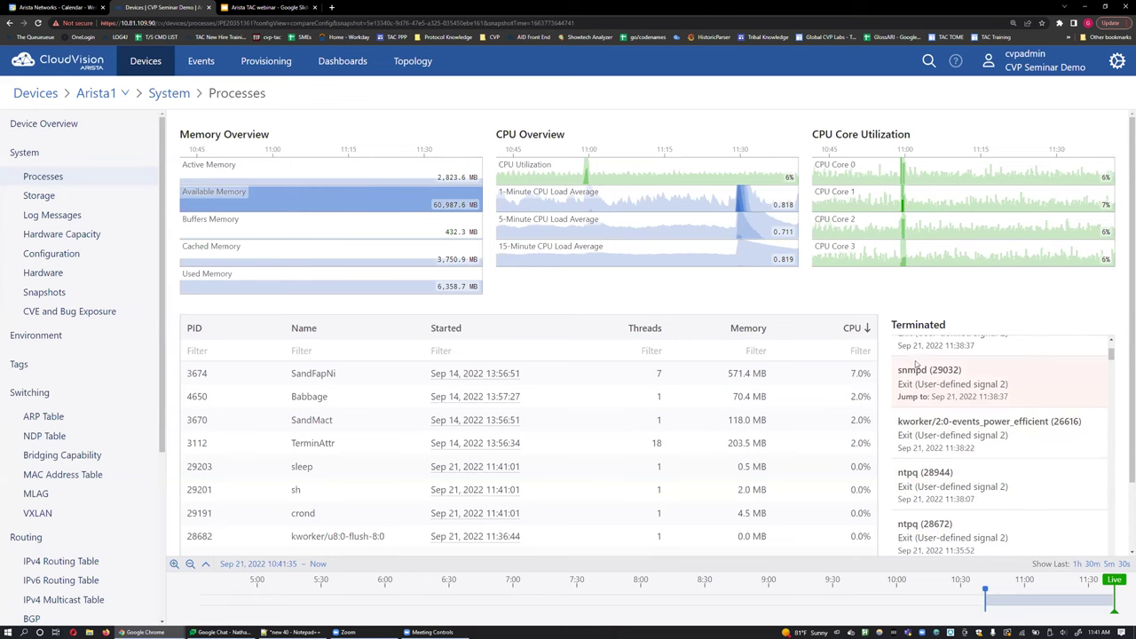
{"action": "left_click", "coordinate": [927, 381]}
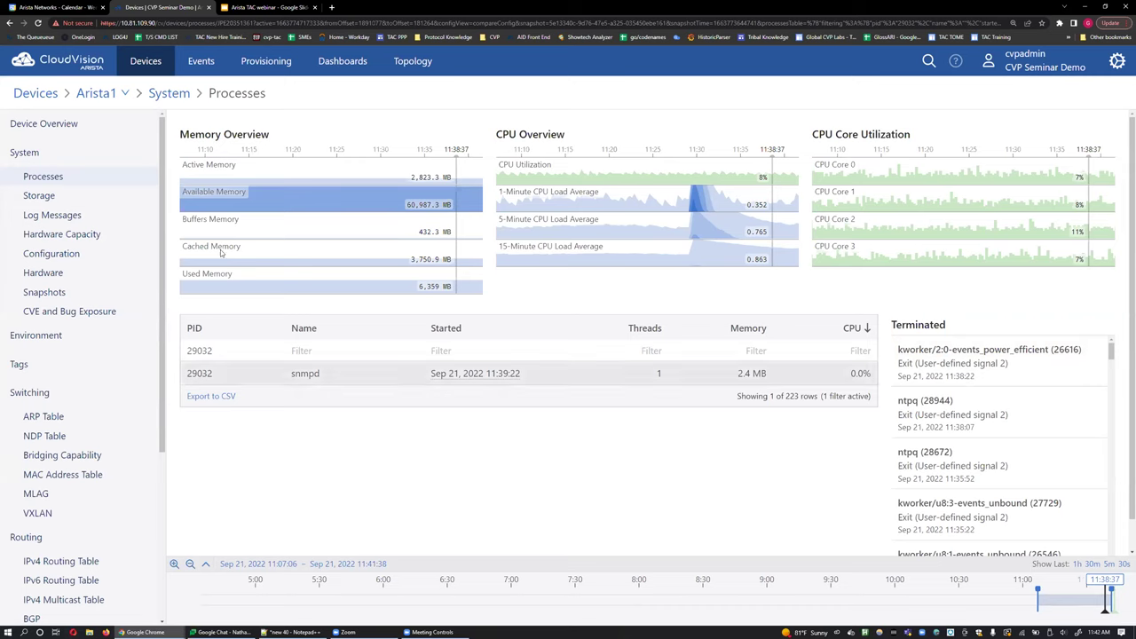
Step: Open Arista1's log messages and extend the live time range back to about 05:05 on Sep 21, 2022
{"action": "left_click", "coordinate": [92, 216]}
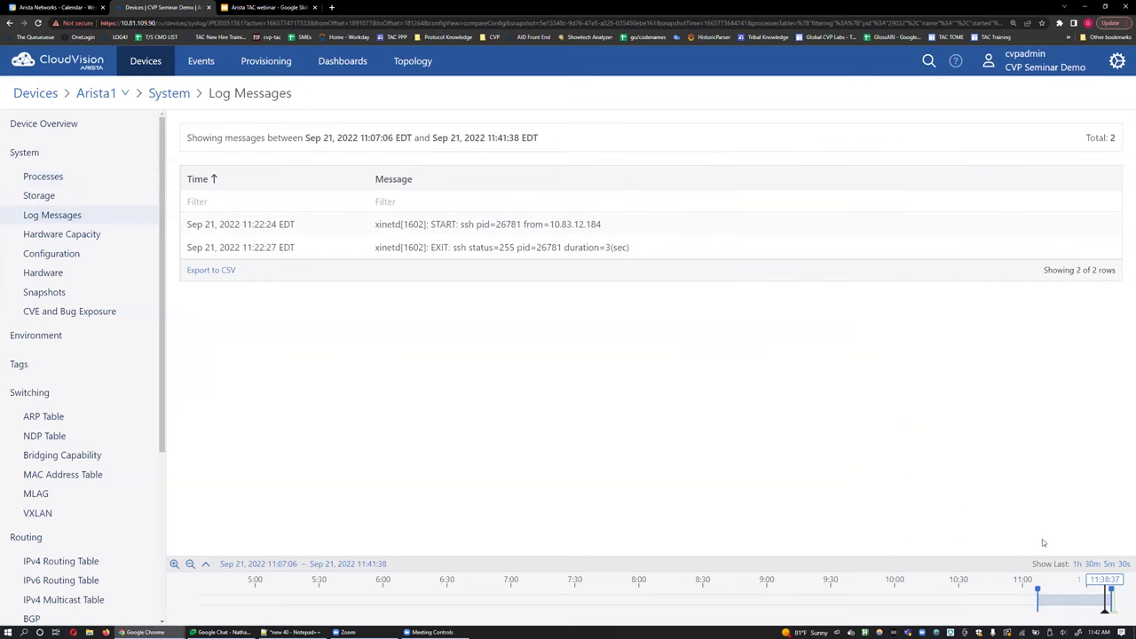
{"action": "left_click", "coordinate": [1078, 563]}
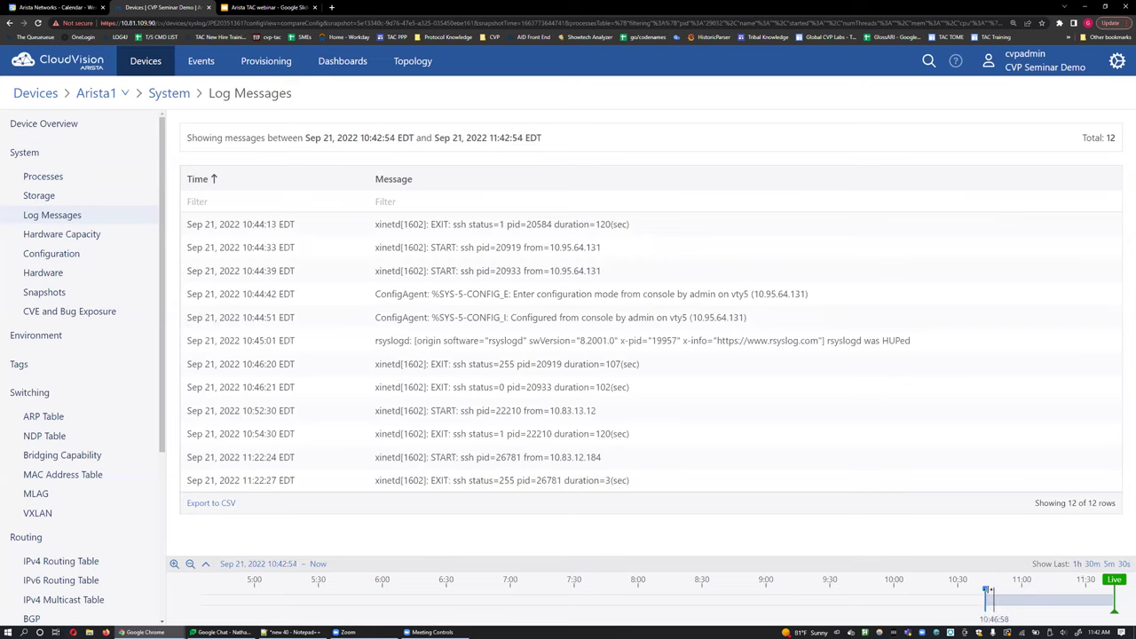
{"action": "left_click_drag", "start_coordinate": [985, 588], "coordinate": [264, 591]}
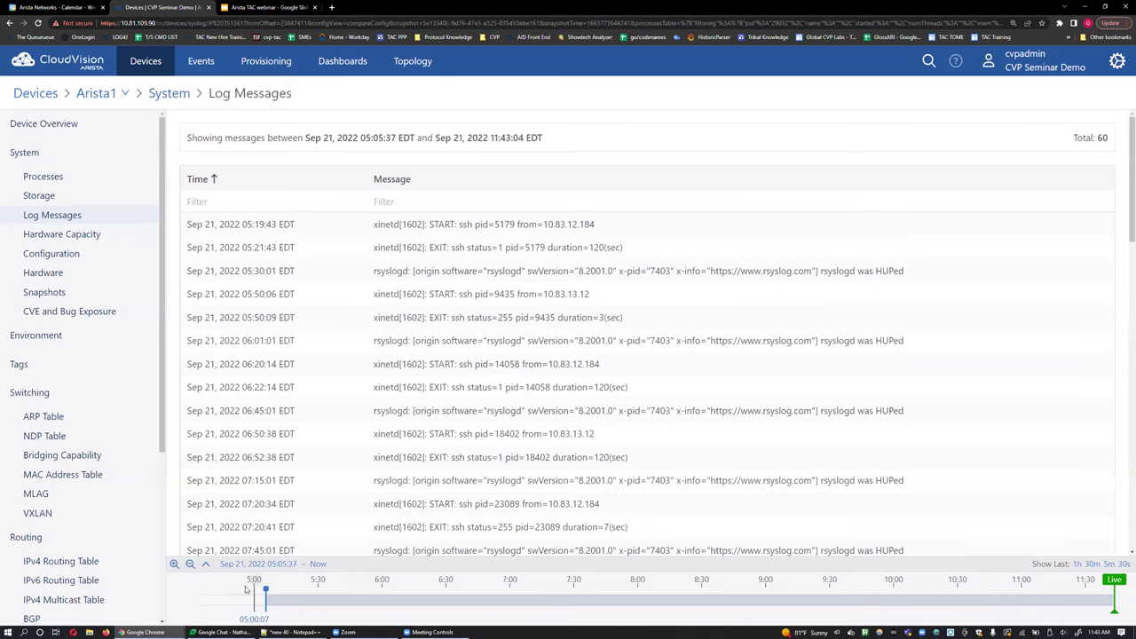
Step: Zoom out the log timeline to include the previous day, and view the date and window picker before cancelling it
{"action": "left_click", "coordinate": [191, 565]}
{"action": "left_click", "coordinate": [190, 566]}
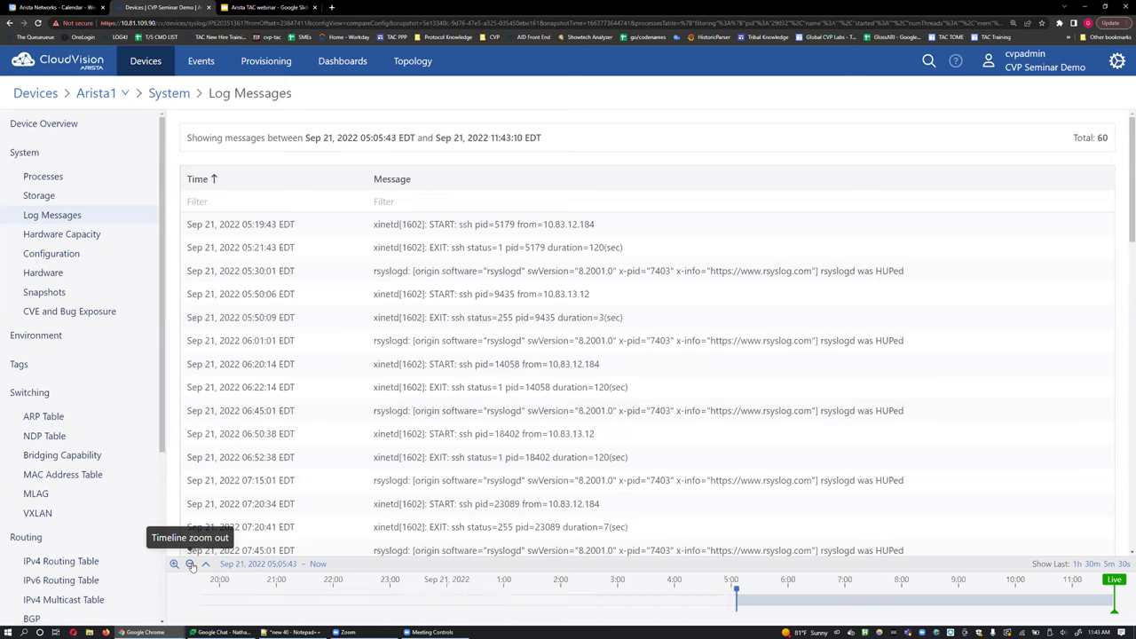
{"action": "left_click", "coordinate": [191, 566]}
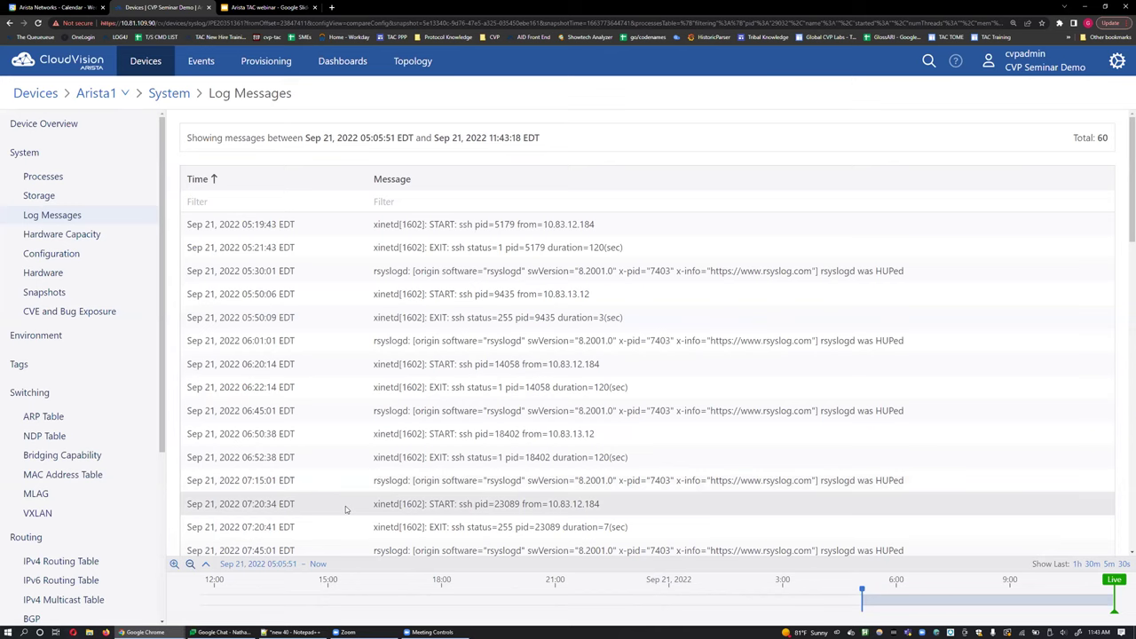
{"action": "left_click", "coordinate": [273, 569]}
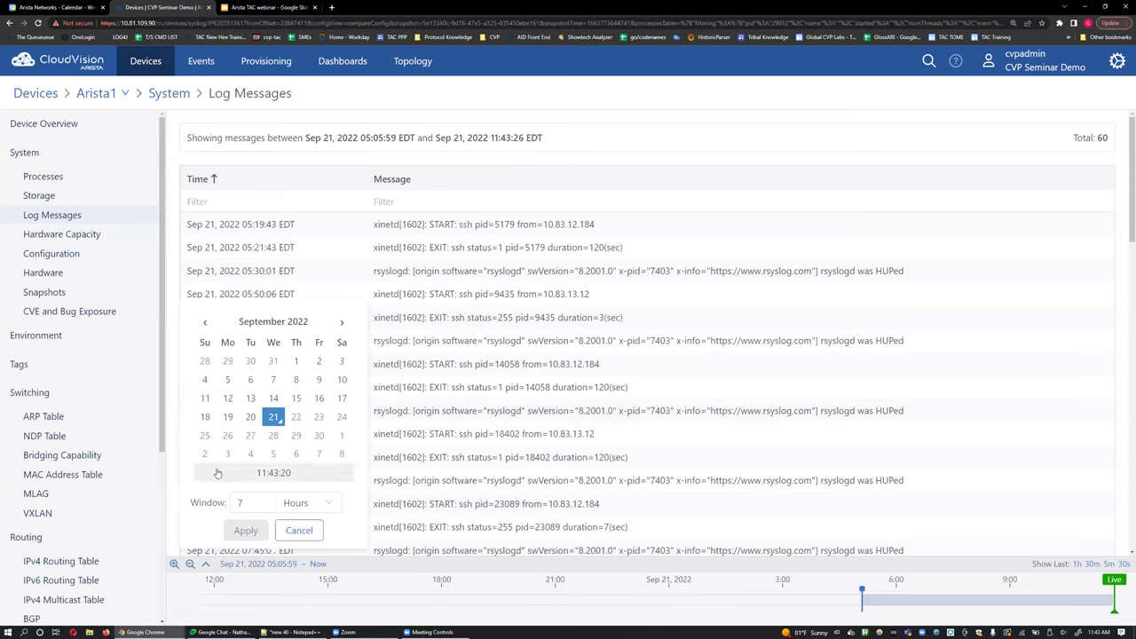
{"action": "left_click", "coordinate": [298, 531]}
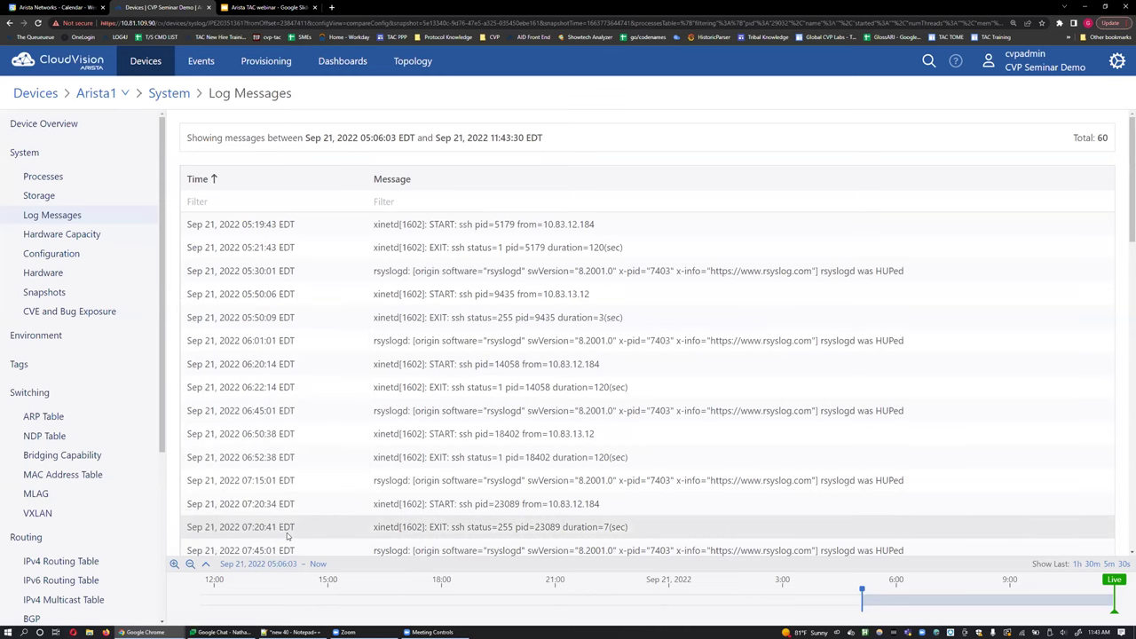
Step: Open Arista1's hardware capacity page and look through the table utilization charts
{"action": "left_click", "coordinate": [85, 235]}
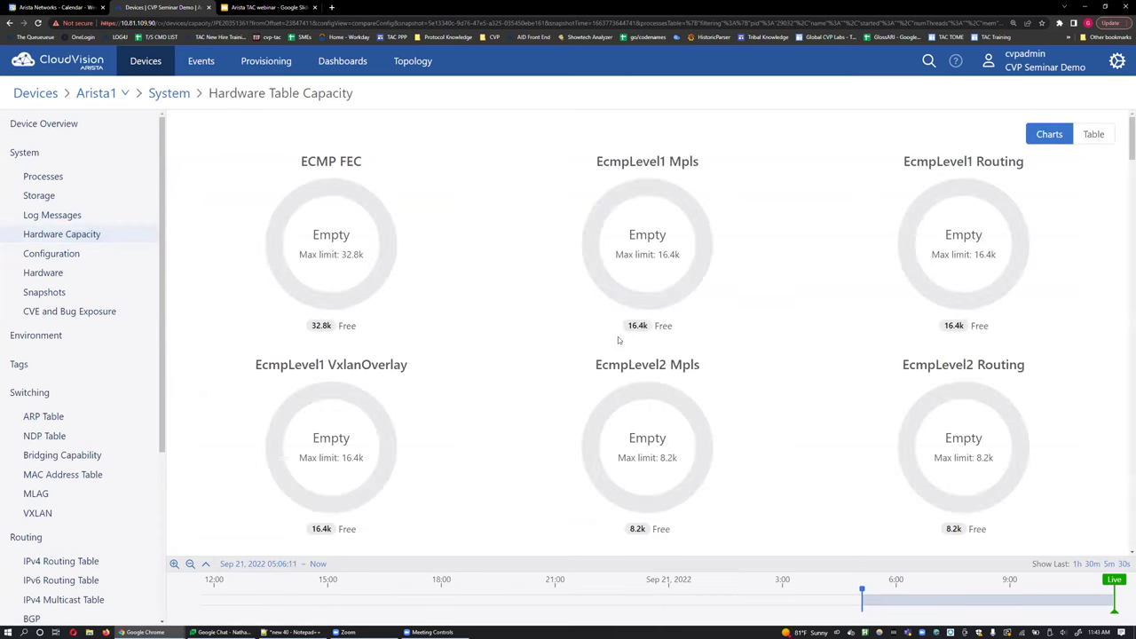
{"action": "scroll", "coordinate": [611, 376], "scroll_direction": "down", "scroll_amount": 8}
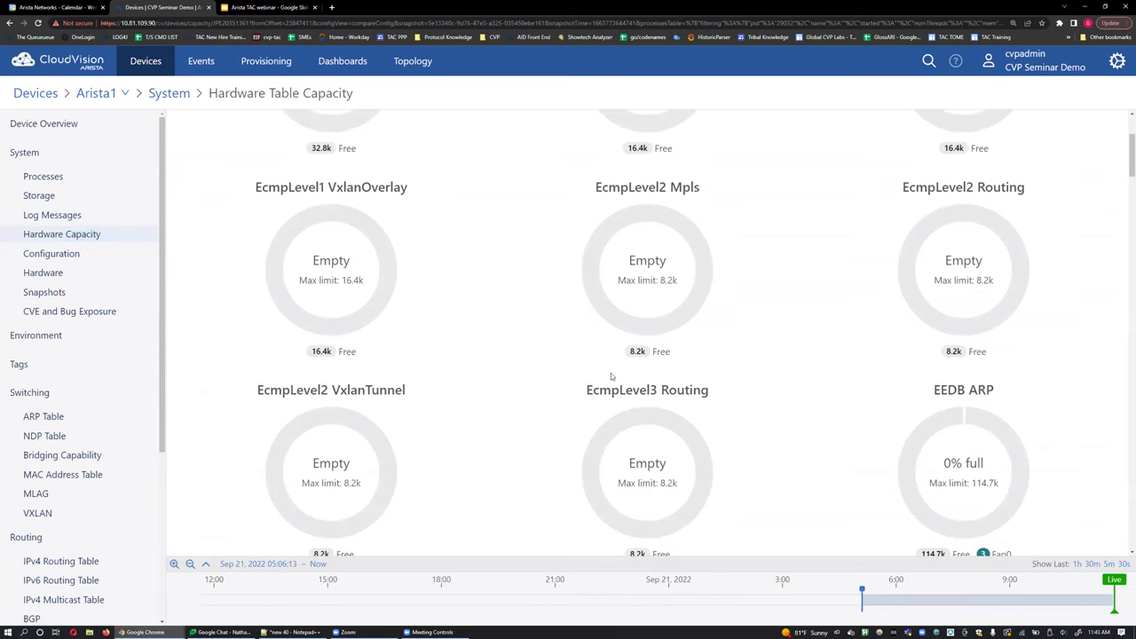
{"action": "scroll", "coordinate": [610, 376], "scroll_direction": "down", "scroll_amount": 8}
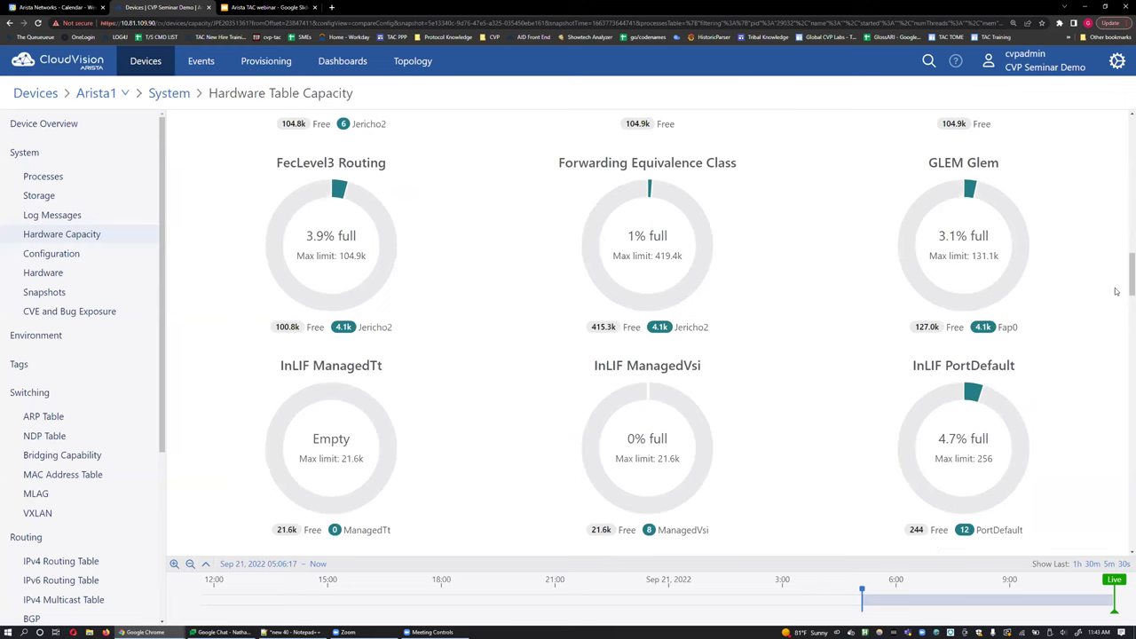
{"action": "left_click_drag", "start_coordinate": [1124, 271], "coordinate": [1104, 133]}
Step: Show the hardware capacity data as a table sorted by Max Used in descending order
{"action": "left_click", "coordinate": [1100, 134]}
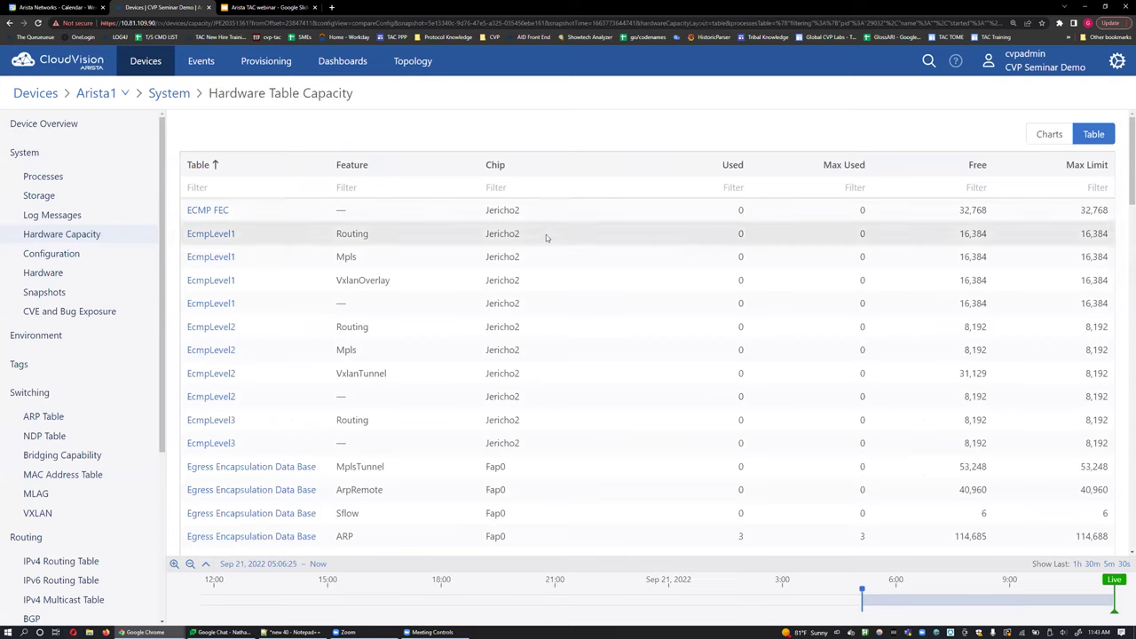
{"action": "left_click", "coordinate": [842, 165]}
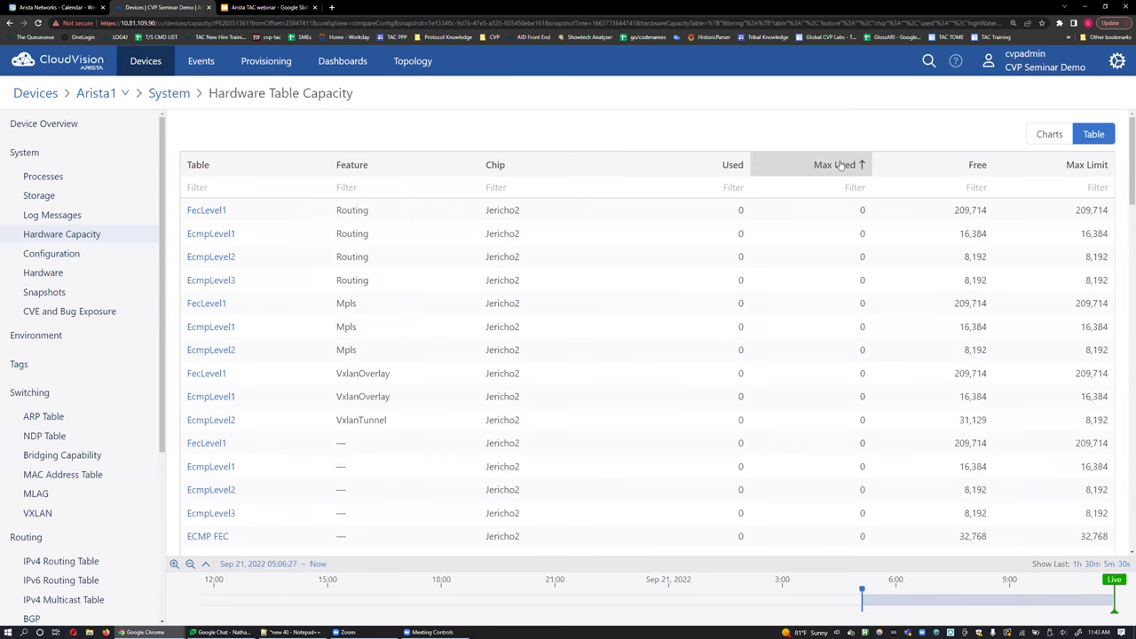
{"action": "left_click", "coordinate": [842, 165]}
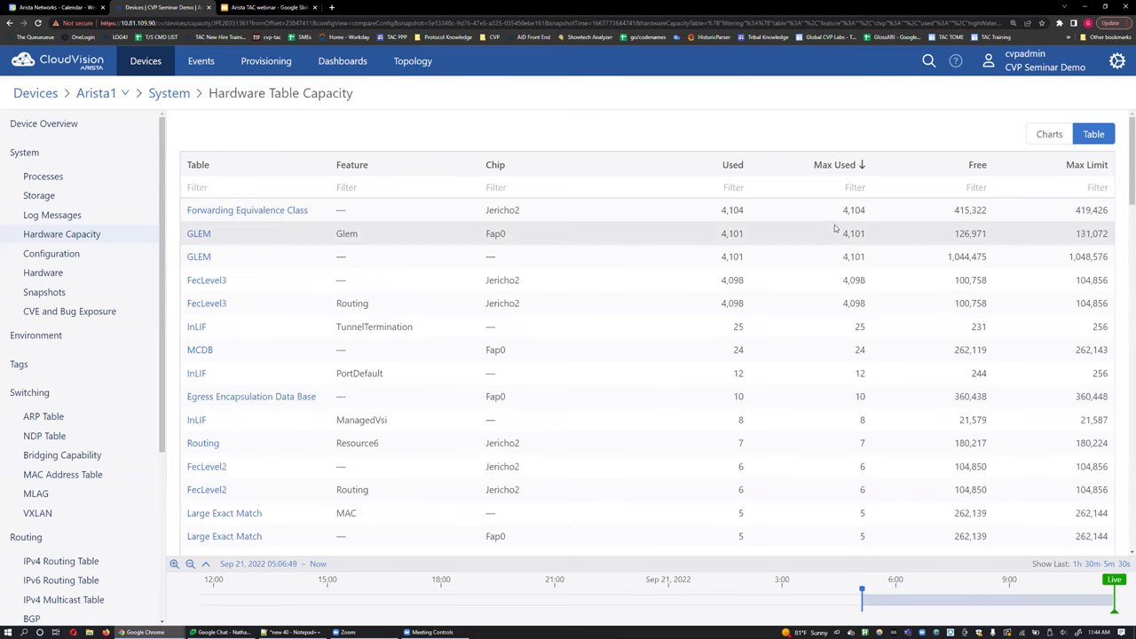
Step: Open Arista1's configuration page, review the running config and inspect the configuration change marker on the timeline
{"action": "left_click", "coordinate": [94, 257]}
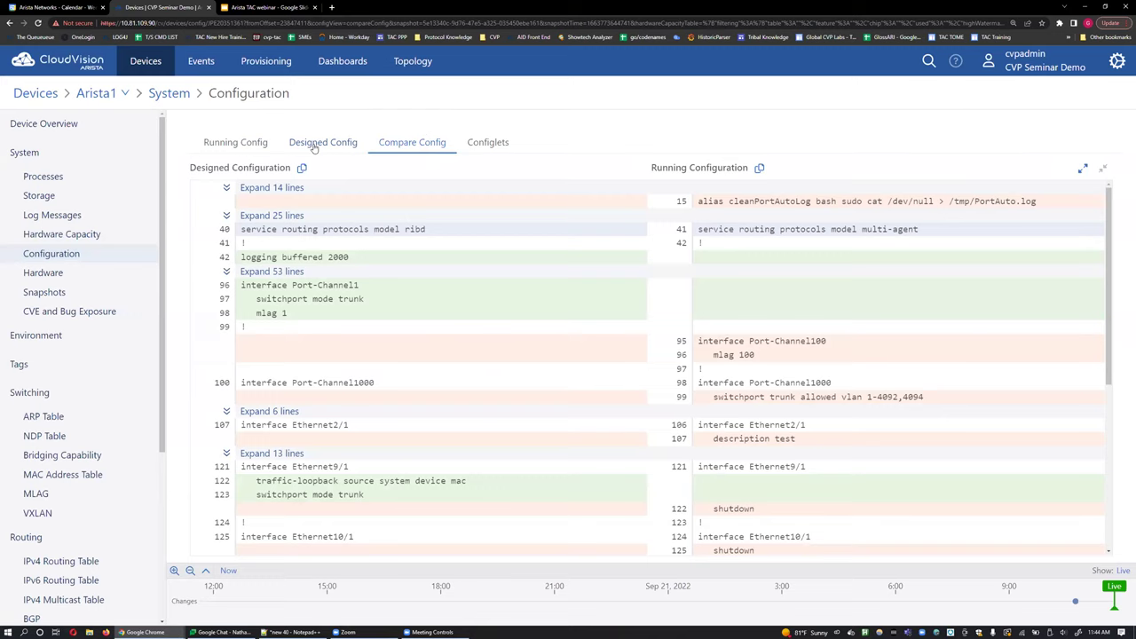
{"action": "left_click", "coordinate": [225, 140]}
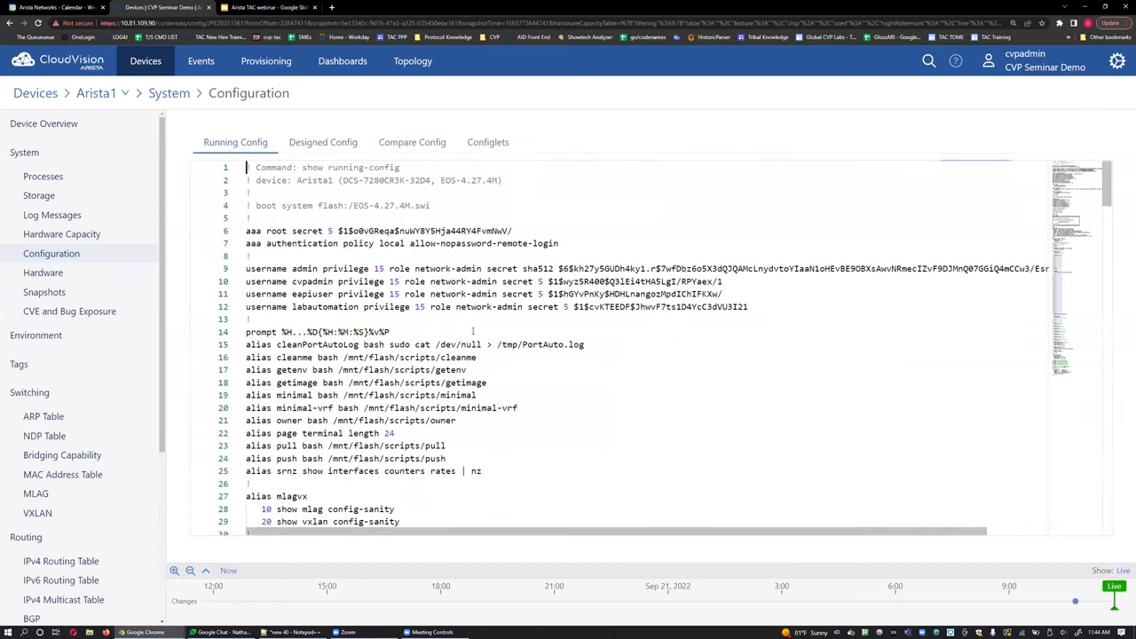
{"action": "scroll", "coordinate": [463, 340], "scroll_direction": "down", "scroll_amount": 4}
{"action": "scroll", "coordinate": [463, 340], "scroll_direction": "down", "scroll_amount": 5}
{"action": "scroll", "coordinate": [441, 333], "scroll_direction": "up", "scroll_amount": 5}
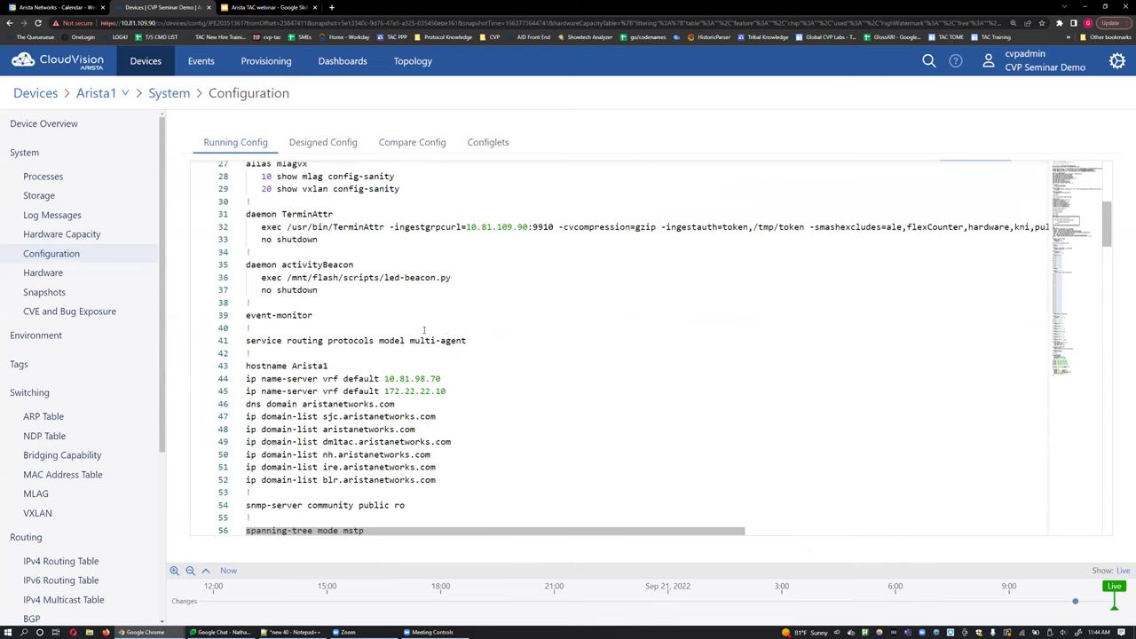
{"action": "mouse_move", "coordinate": [1075, 603]}
Step: Switch to the Arista TAC webinar in Google Slides, start the slideshow and advance to the Device Comparison slide
{"action": "left_click", "coordinate": [271, 7]}
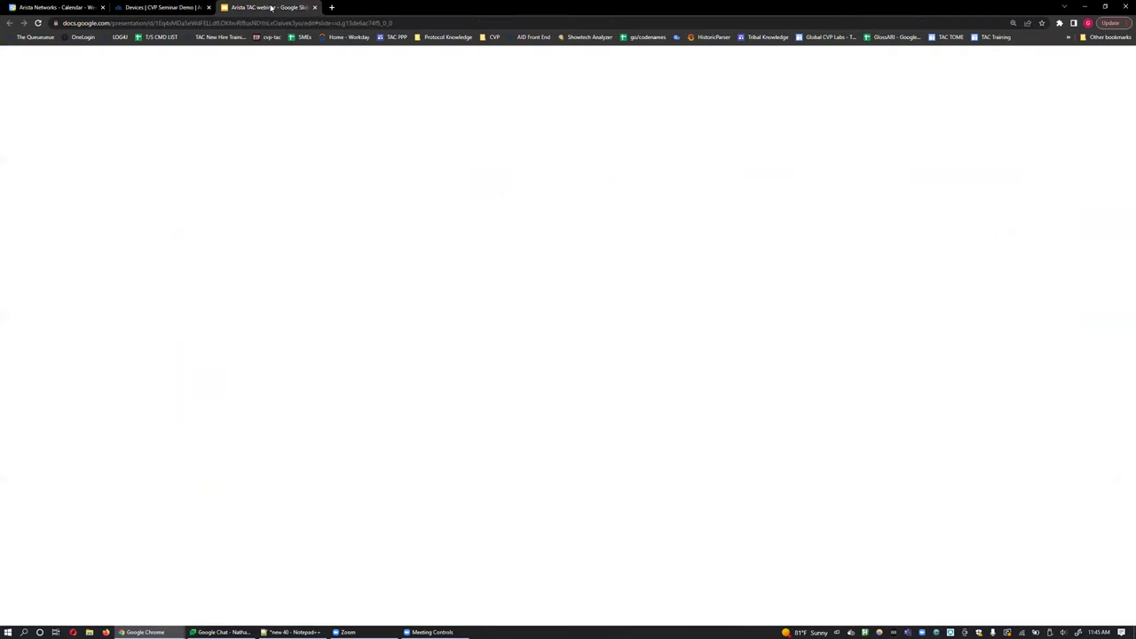
{"action": "left_click", "coordinate": [977, 69]}
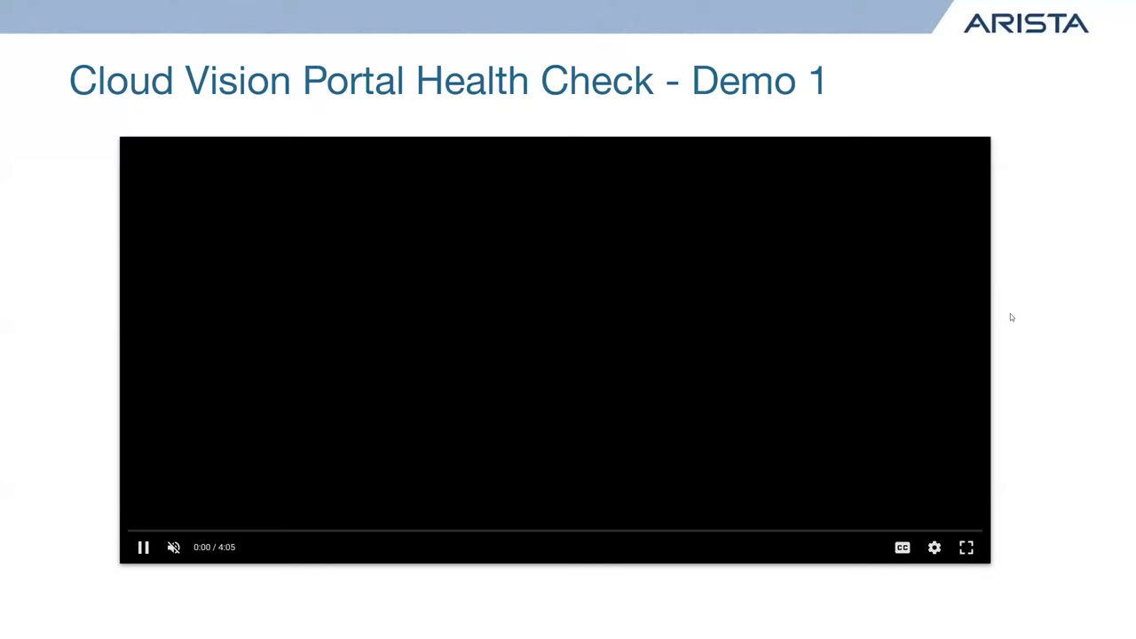
{"action": "key", "text": "Right"}
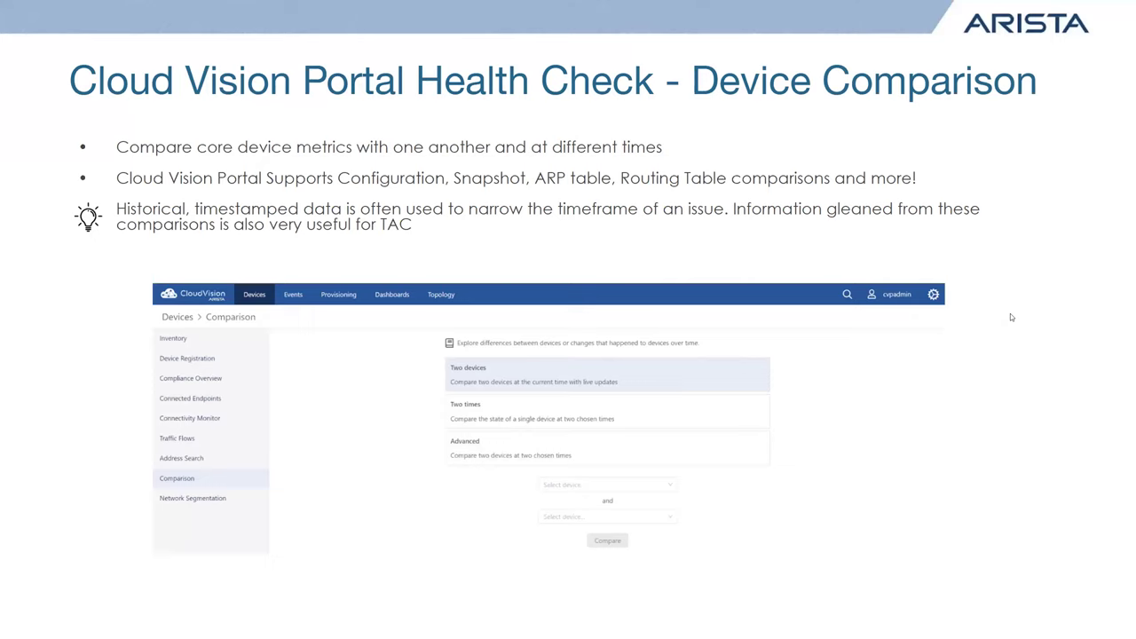
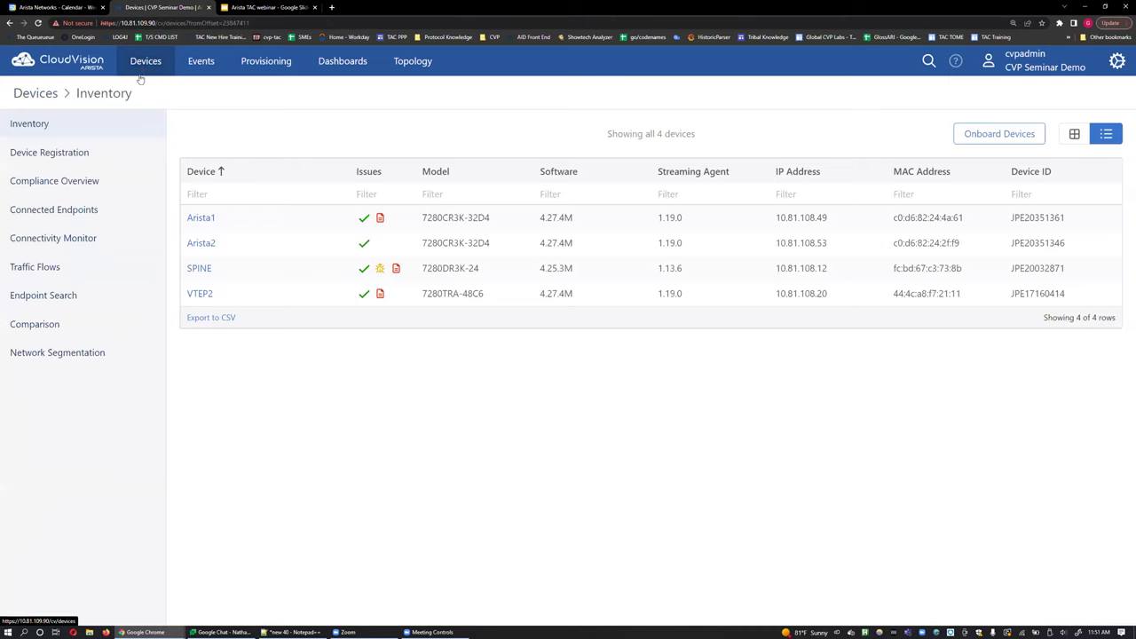
Step: Run a two-times device comparison of Arista1 from 1 hour ago against the current time
{"action": "left_click", "coordinate": [72, 326]}
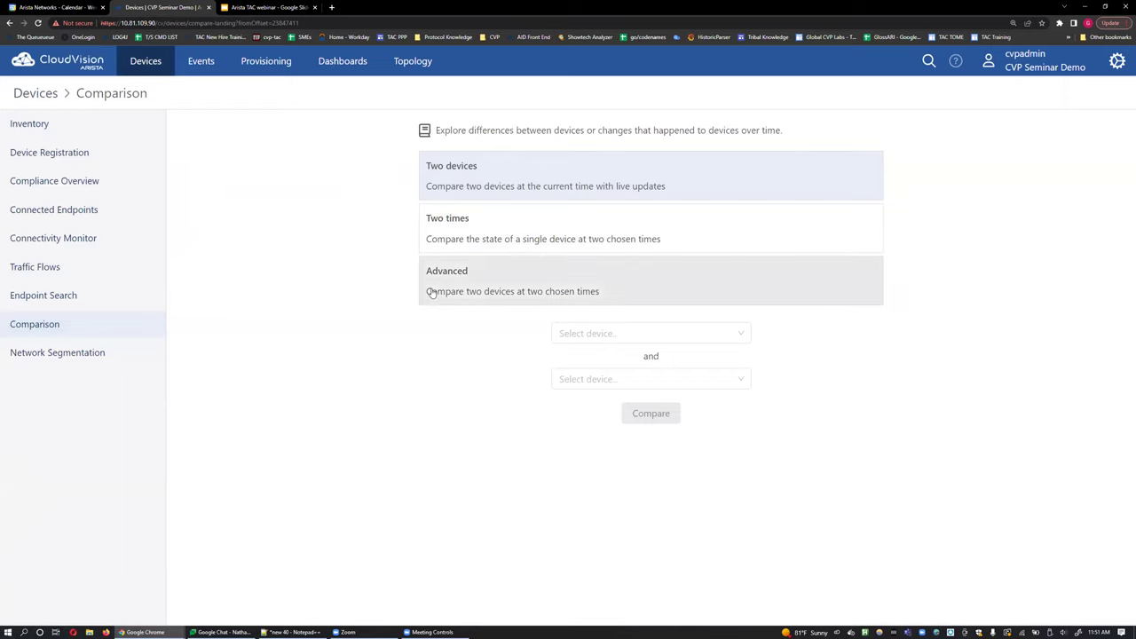
{"action": "left_click", "coordinate": [601, 333]}
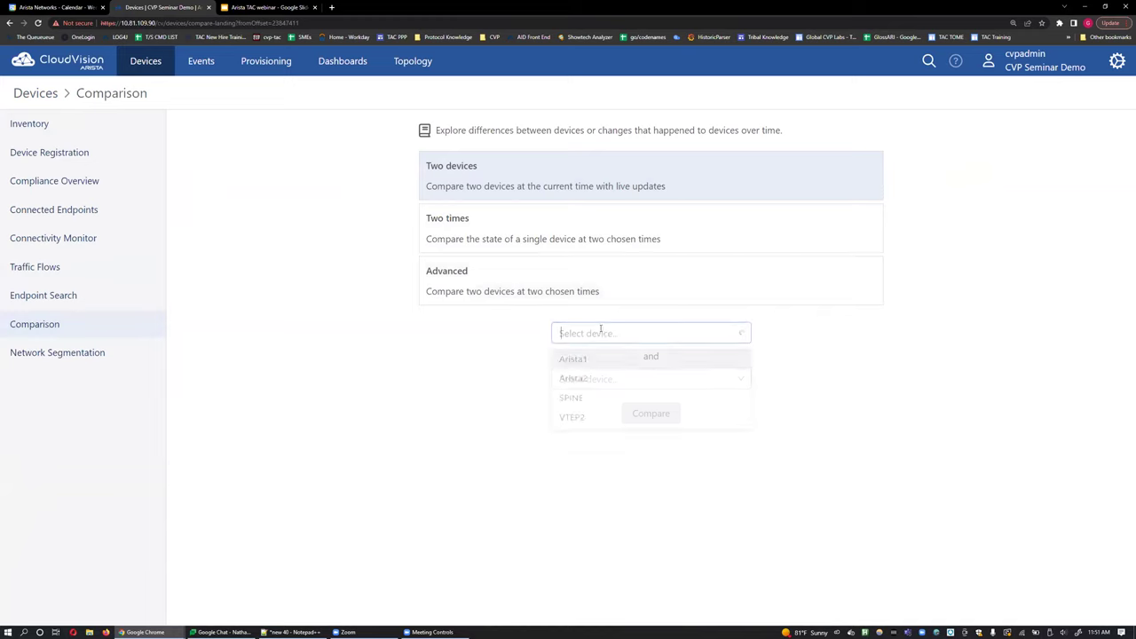
{"action": "left_click", "coordinate": [576, 364]}
{"action": "left_click", "coordinate": [577, 380]}
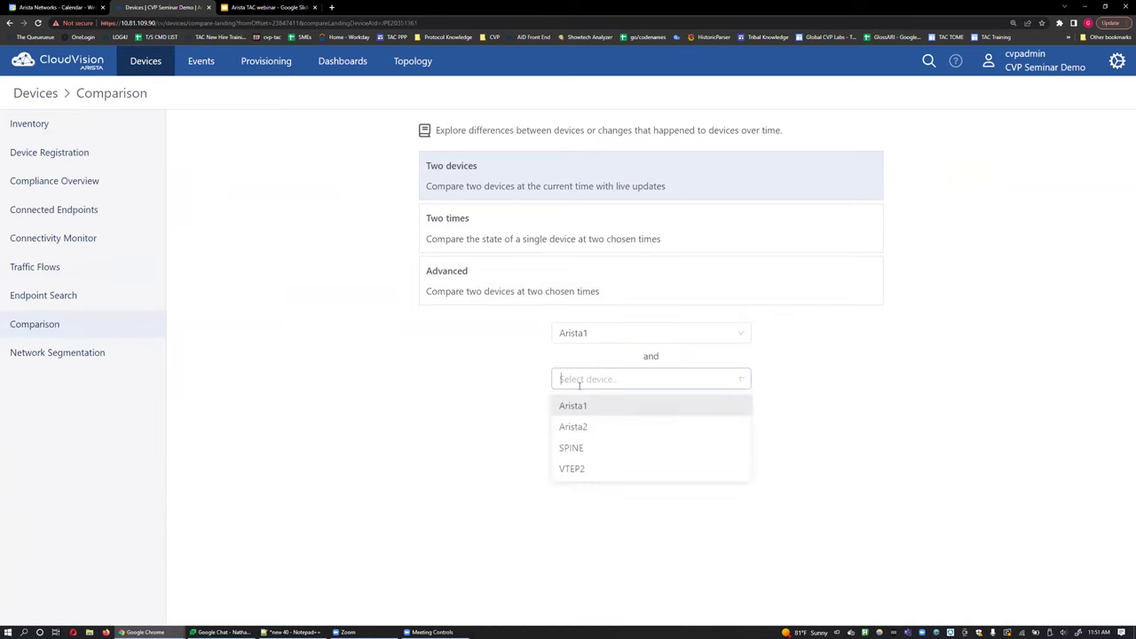
{"action": "left_click", "coordinate": [573, 403]}
{"action": "left_click", "coordinate": [458, 233]}
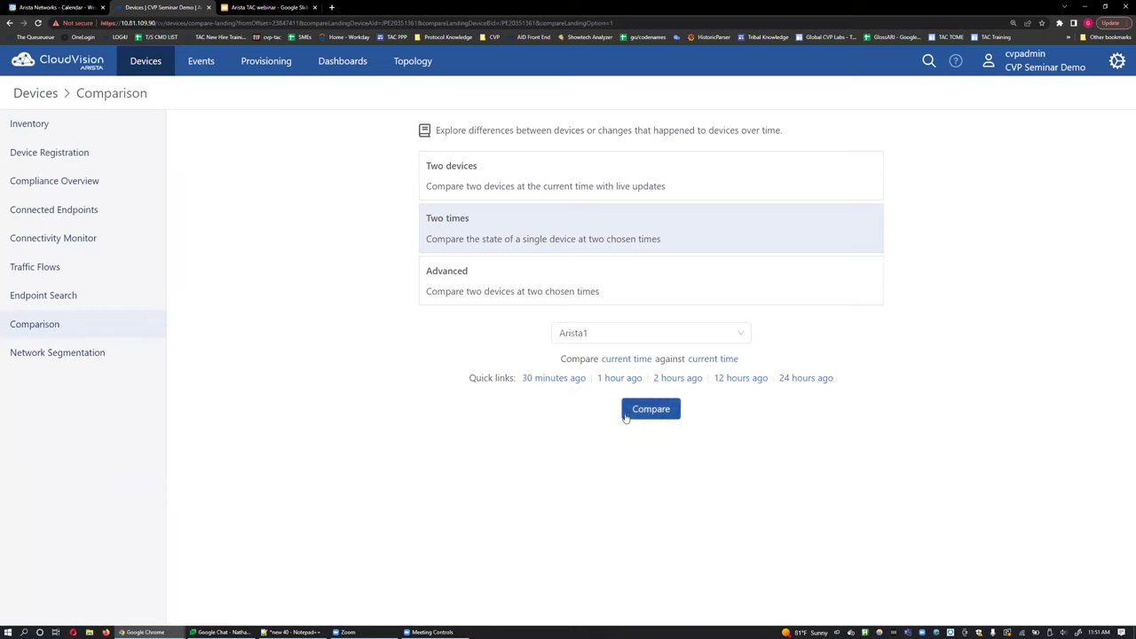
{"action": "left_click", "coordinate": [626, 379]}
{"action": "left_click", "coordinate": [644, 409]}
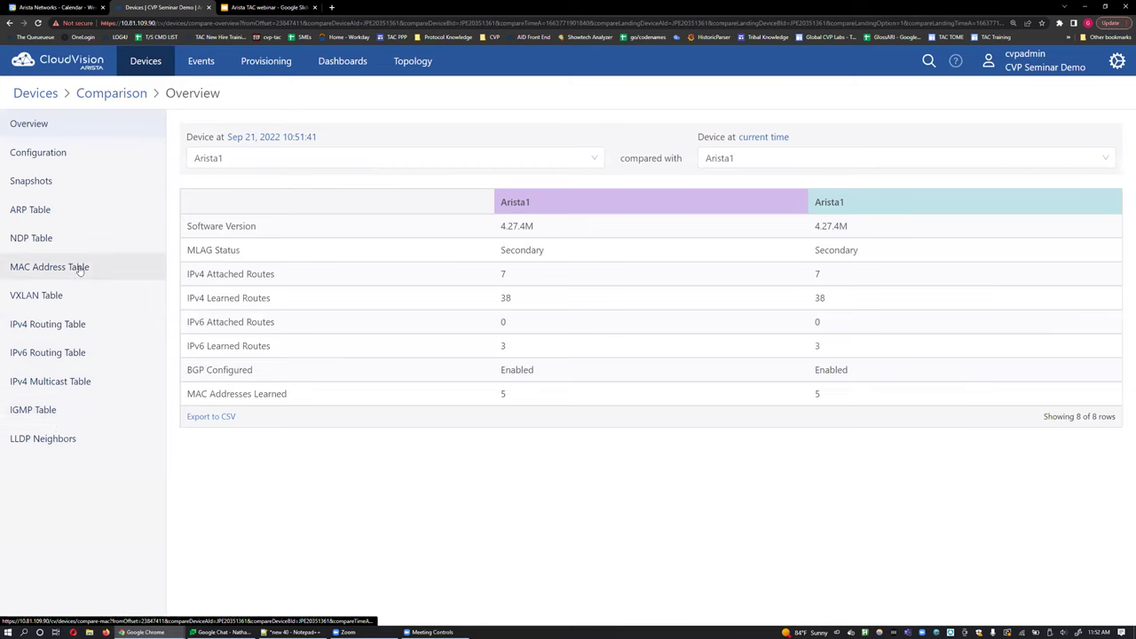
Step: Open the configuration comparison and set the earlier Arista1 time to Sep 20, 2022 10:51:41
{"action": "left_click", "coordinate": [77, 159]}
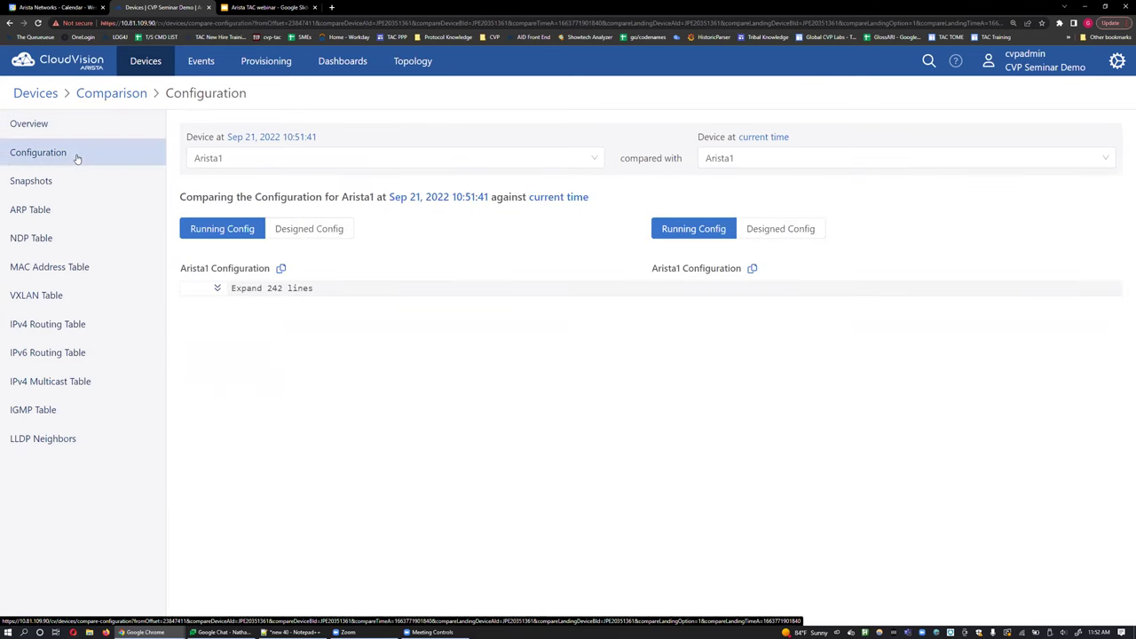
{"action": "left_click", "coordinate": [296, 136]}
{"action": "left_click", "coordinate": [248, 270]}
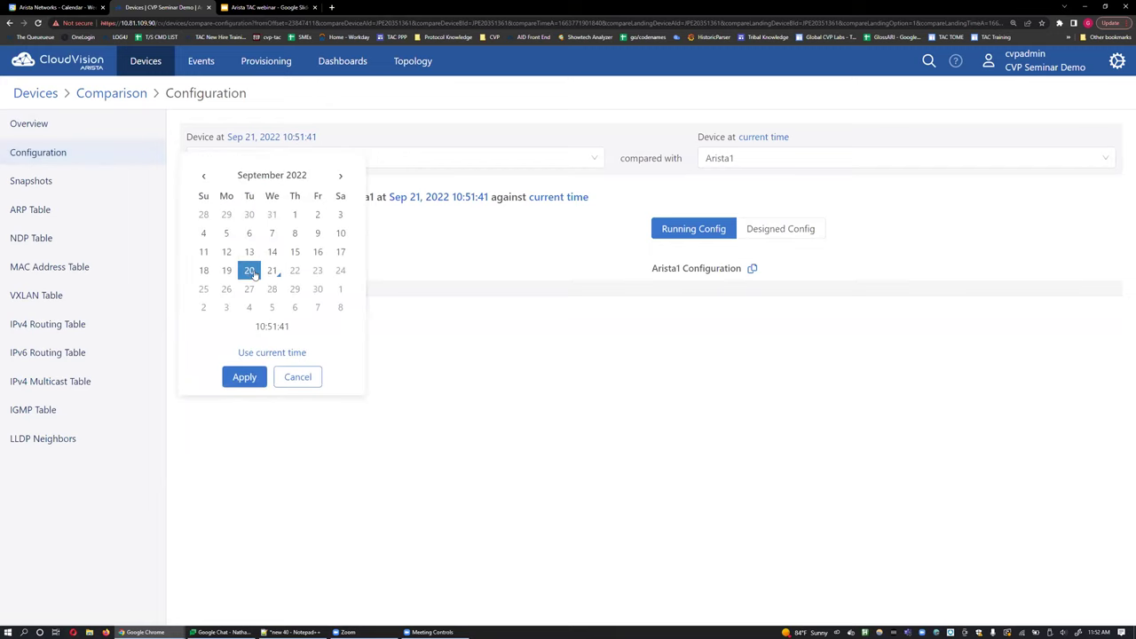
{"action": "left_click", "coordinate": [244, 377]}
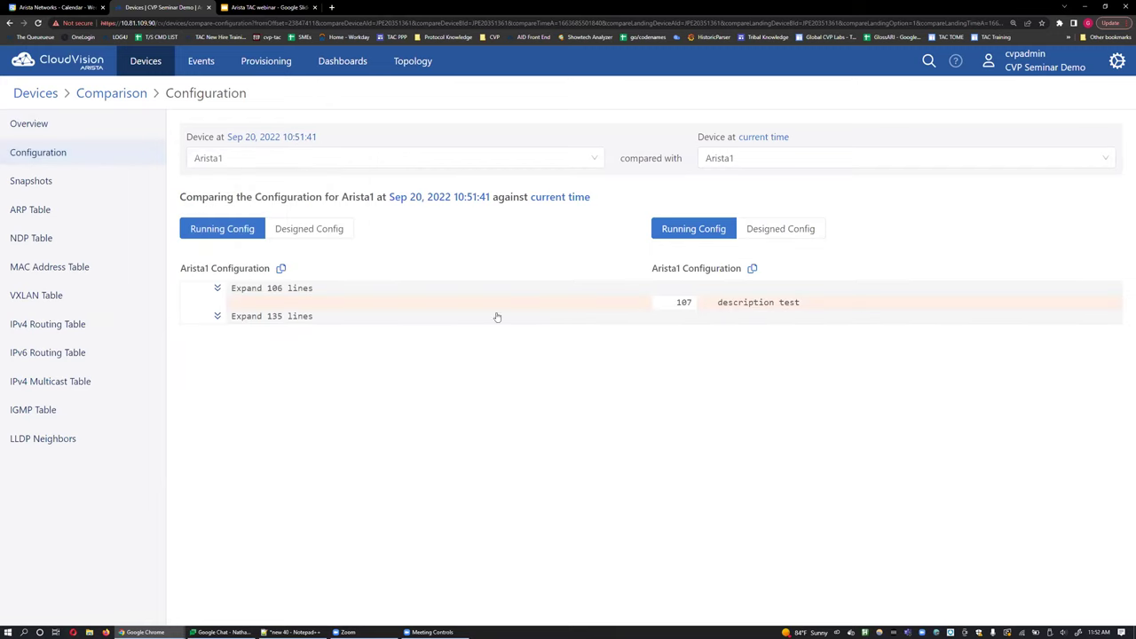
Step: Expand the 106 collapsed lines above the difference and review both running configs down to interface Ethernet2/1
{"action": "left_click", "coordinate": [308, 293]}
{"action": "scroll", "coordinate": [635, 423], "scroll_direction": "down", "scroll_amount": 13}
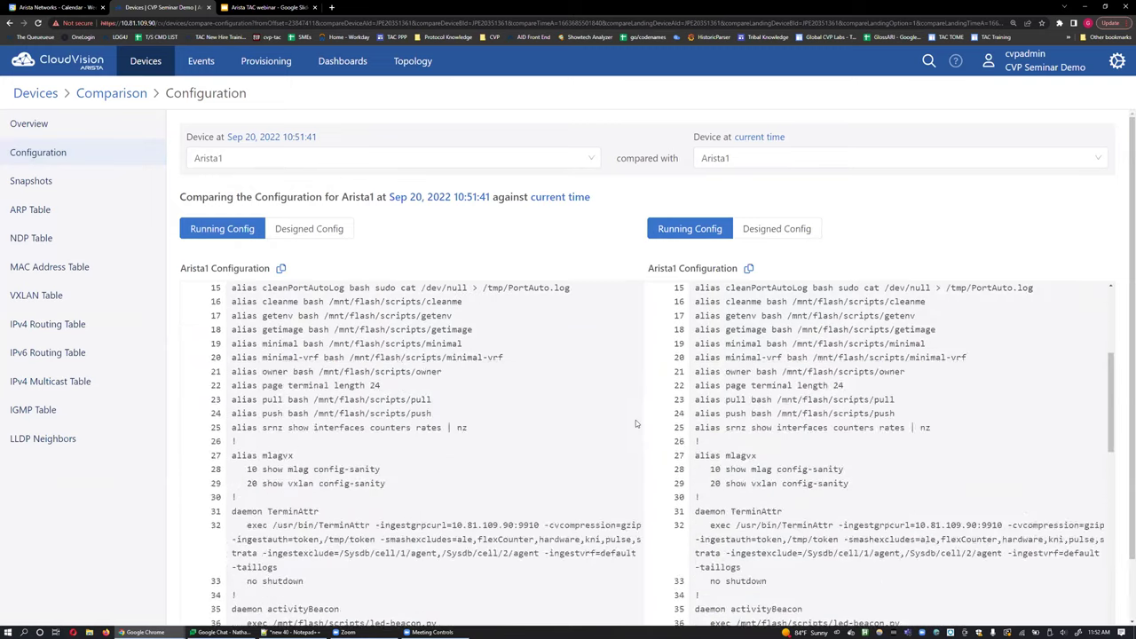
{"action": "scroll", "coordinate": [637, 424], "scroll_direction": "down", "scroll_amount": 4}
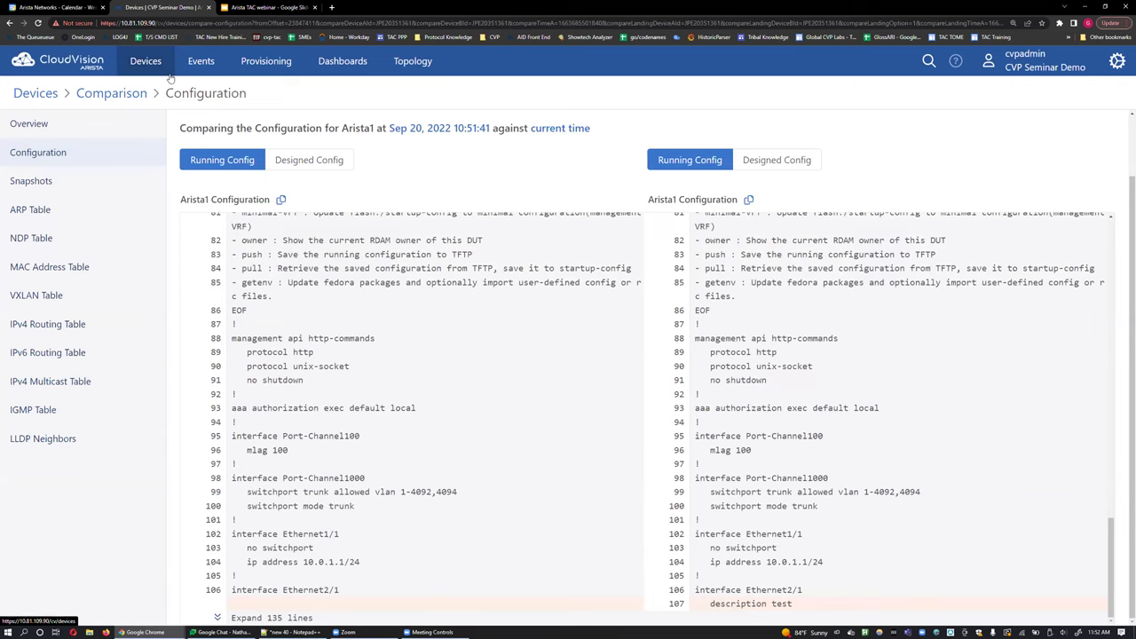
Step: Try to reach Endpoint Search through a global search for "address search"
{"action": "left_click", "coordinate": [931, 64]}
{"action": "type", "text": "address search"}
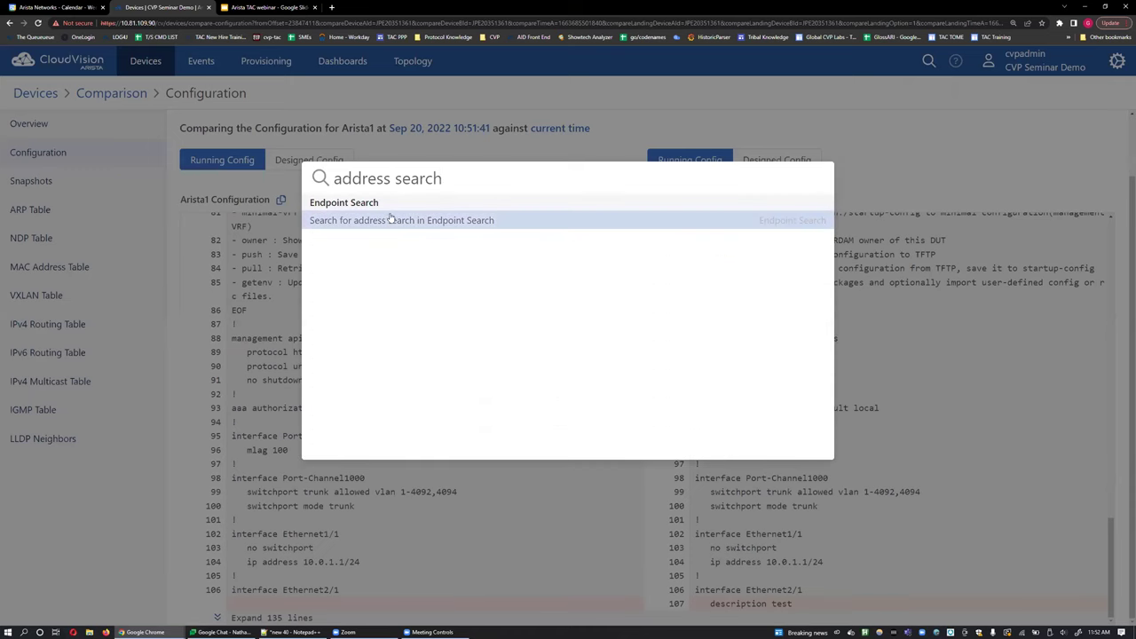
{"action": "left_click", "coordinate": [390, 221]}
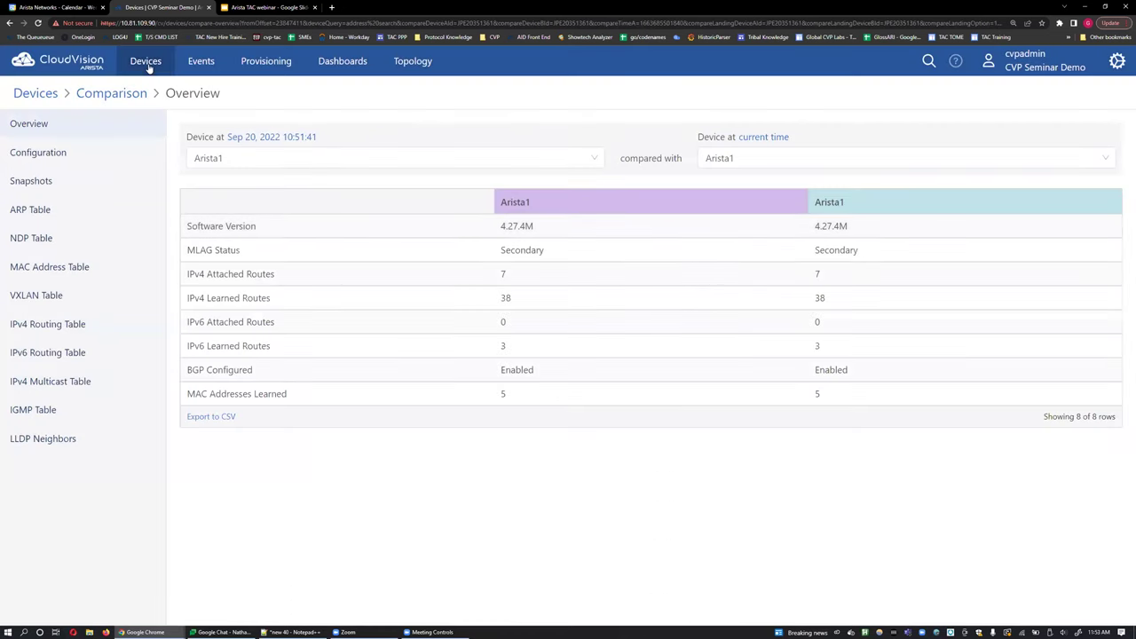
Step: Copy Arista1's IP address from the device inventory
{"action": "left_click", "coordinate": [147, 67]}
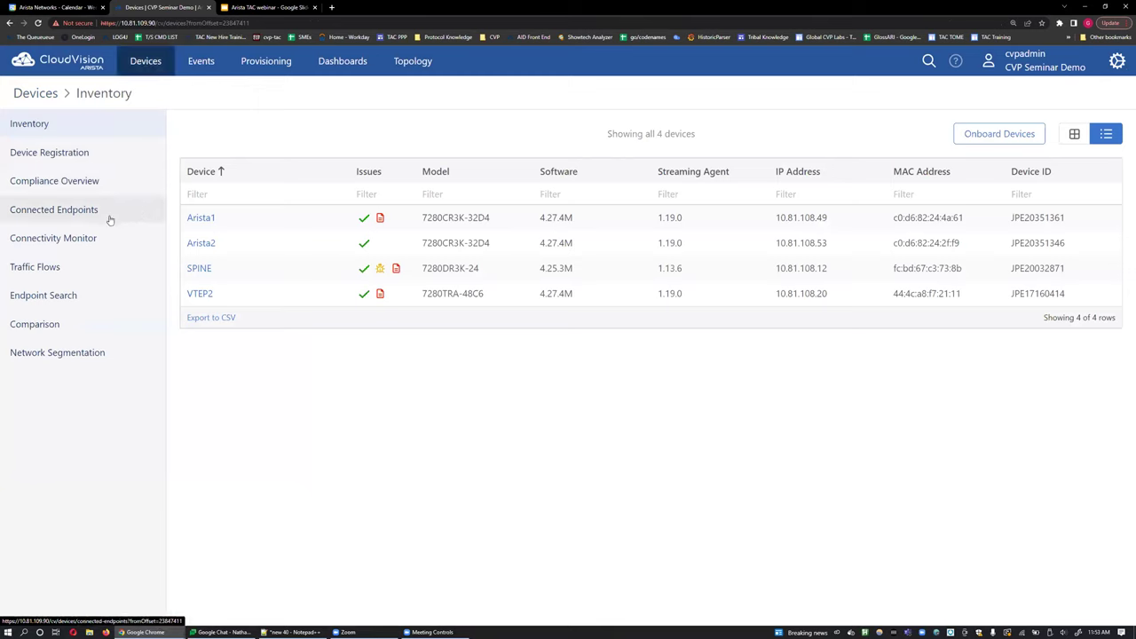
{"action": "left_click", "coordinate": [48, 297]}
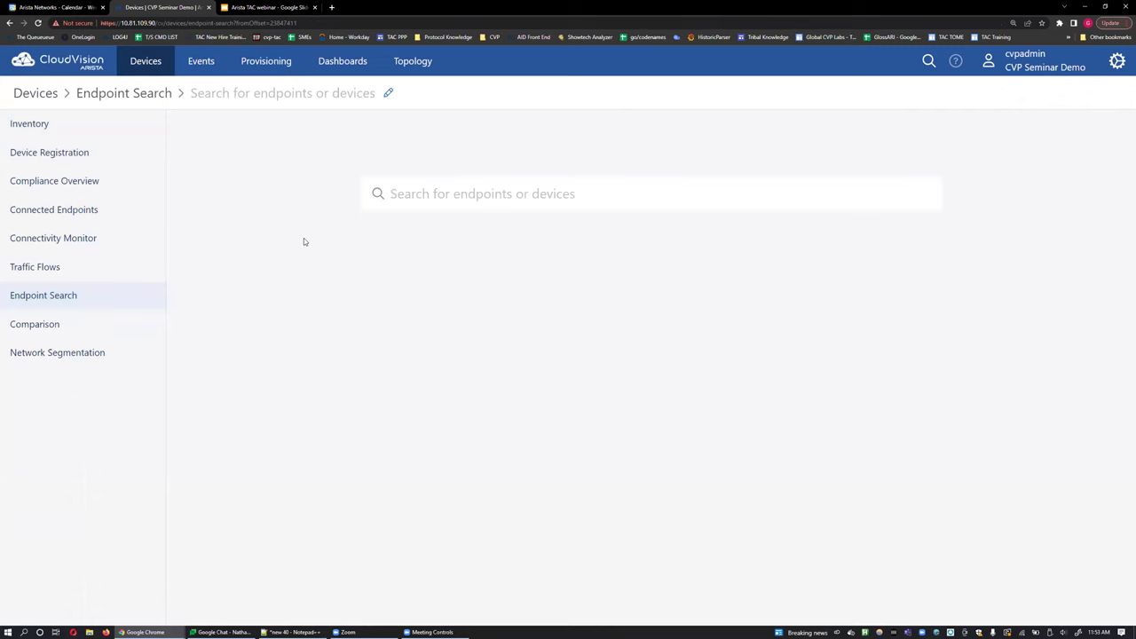
{"action": "left_click", "coordinate": [55, 124]}
{"action": "left_click_drag", "start_coordinate": [775, 218], "coordinate": [830, 218]}
{"action": "key", "text": "ctrl+c"}
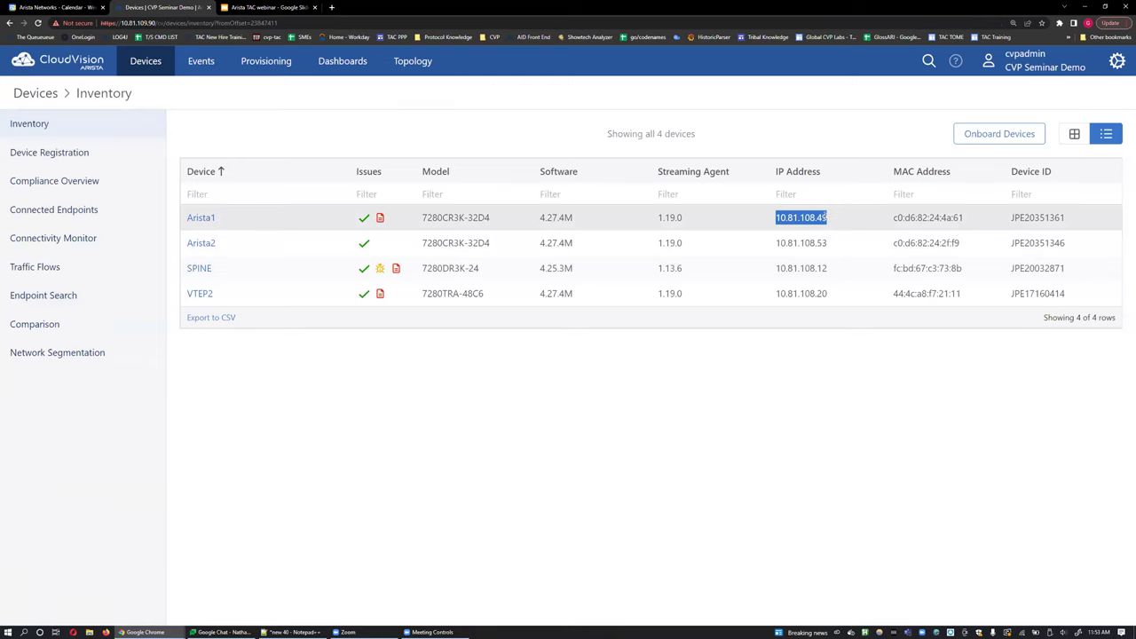
{"action": "left_click", "coordinate": [830, 218]}
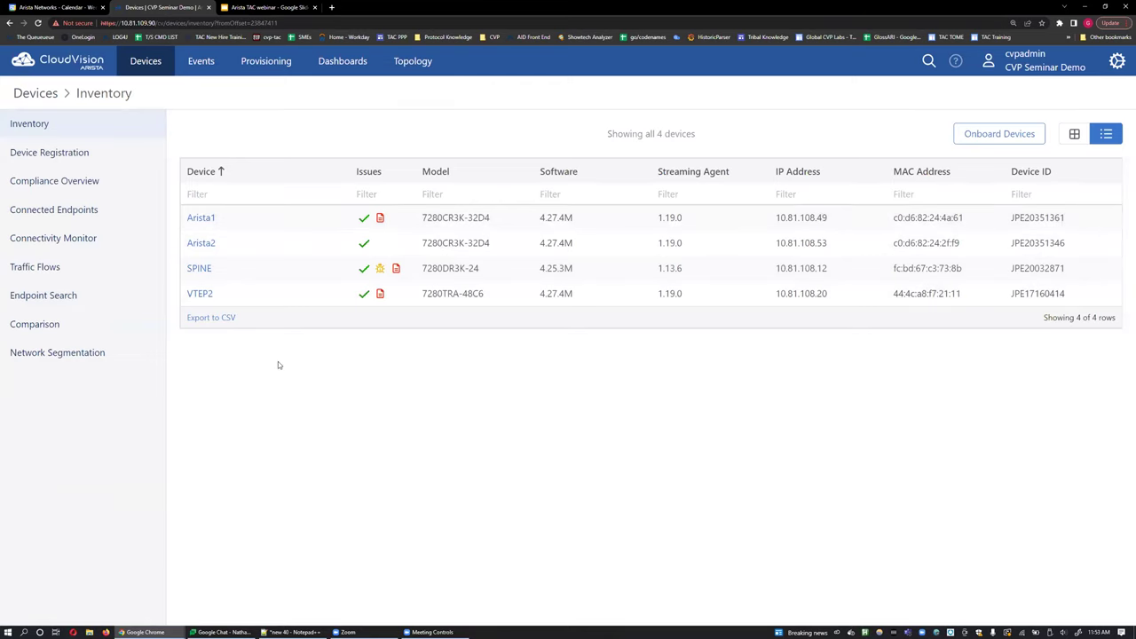
Step: Run an endpoint search for the copied address 10.81.108.49
{"action": "left_click", "coordinate": [43, 294]}
{"action": "key", "text": "ctrl+v"}
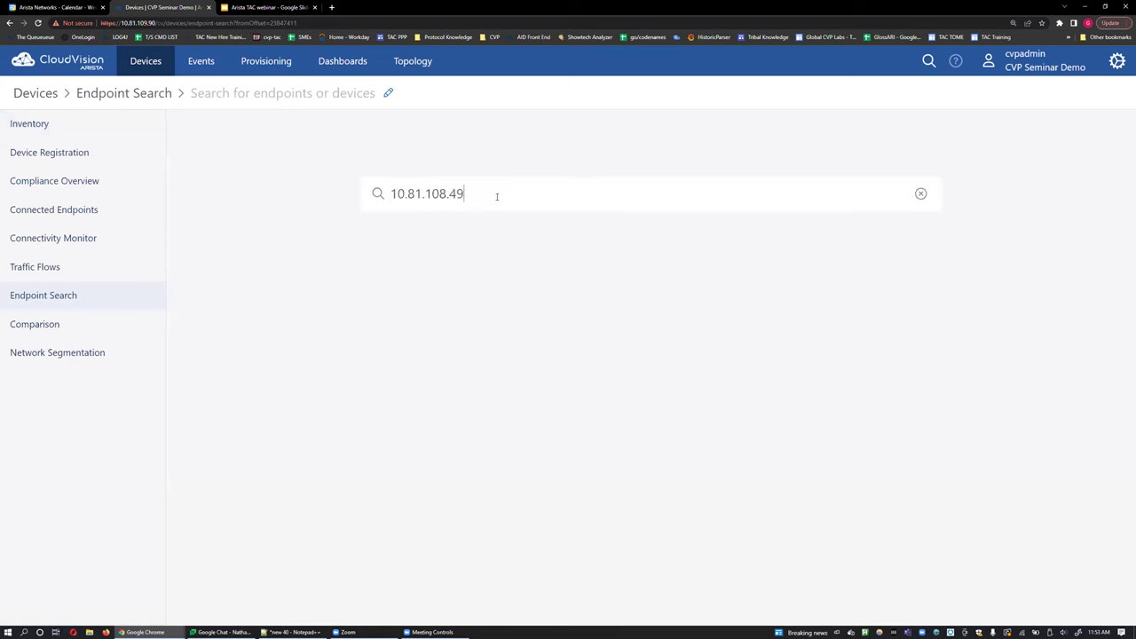
{"action": "key", "text": "Return"}
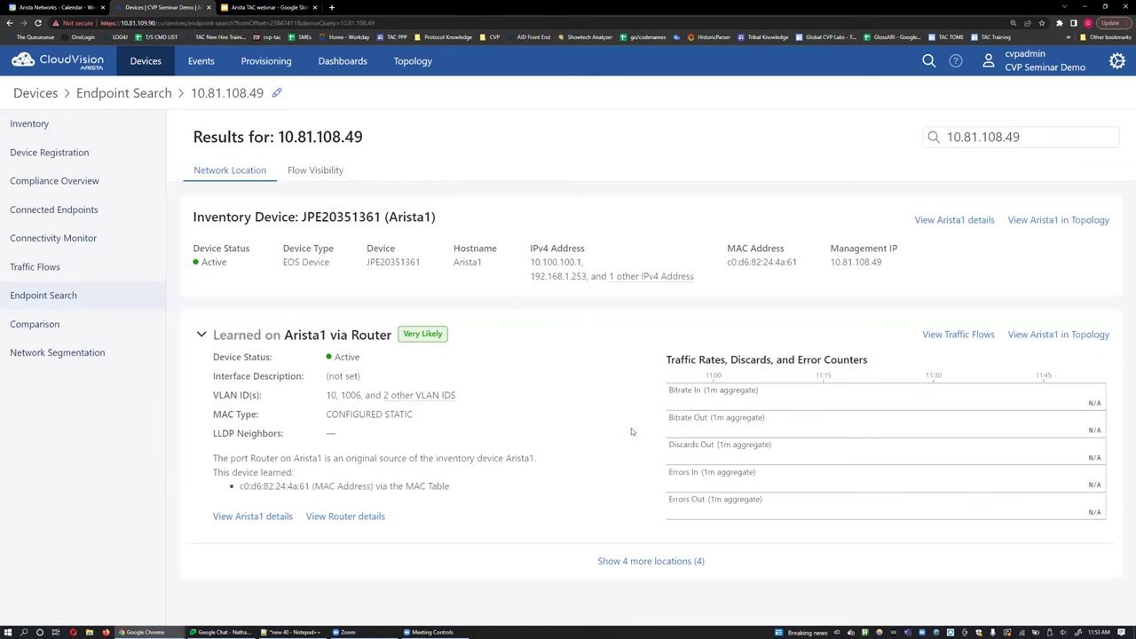
Step: Show the additional locations in the search results and review where Arista1 was learned, including the Arista2 interfaces
{"action": "left_click", "coordinate": [623, 561]}
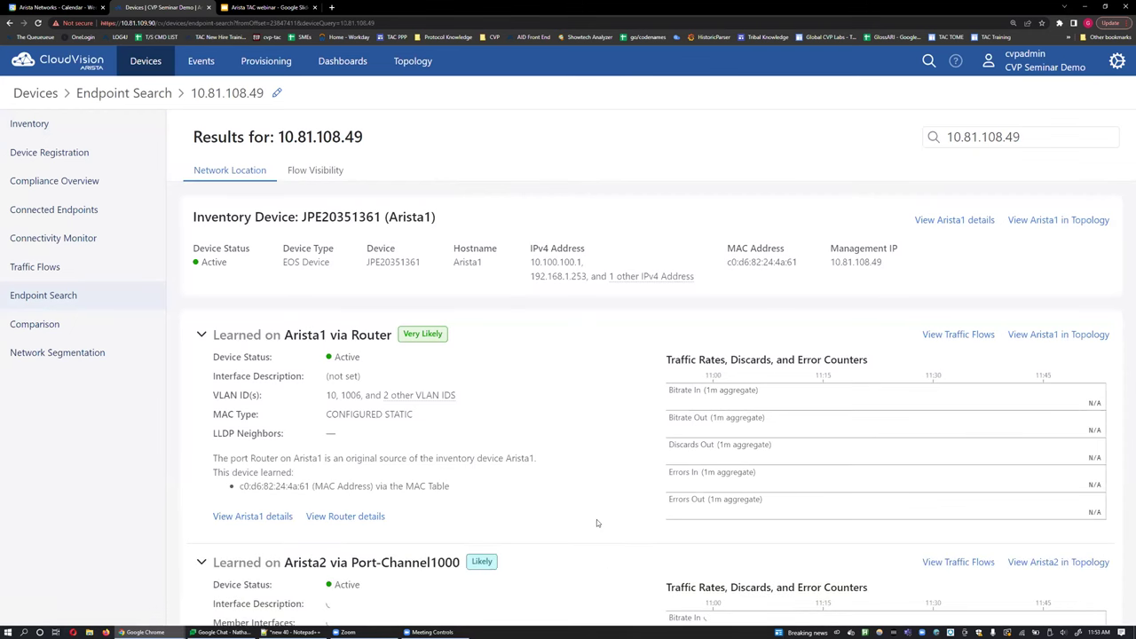
{"action": "scroll", "coordinate": [596, 519], "scroll_direction": "down", "scroll_amount": 2}
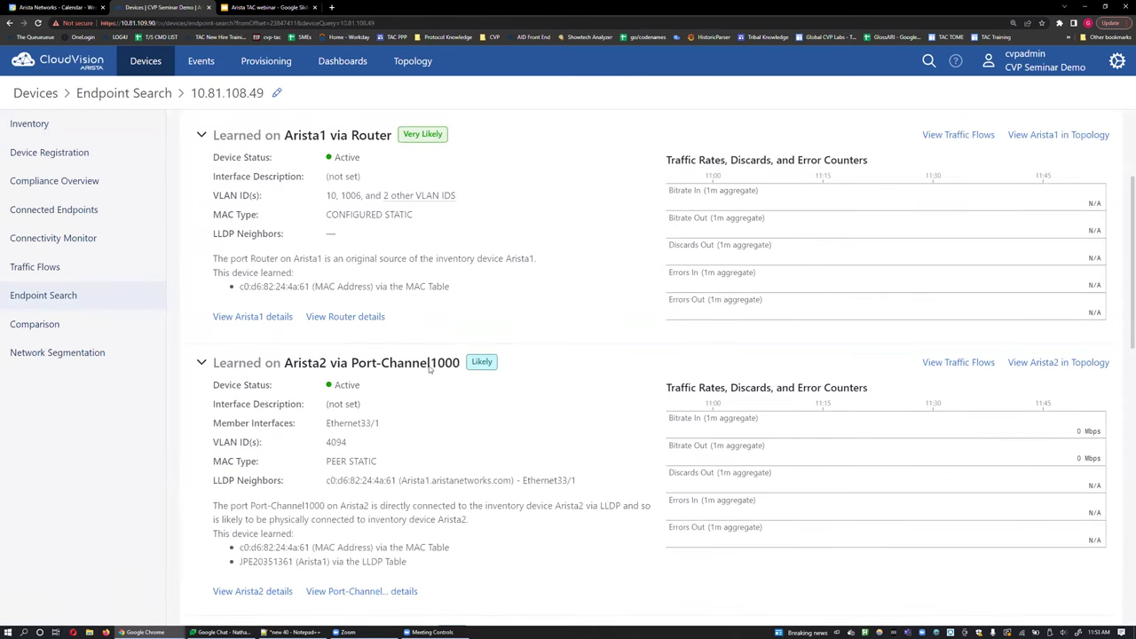
{"action": "scroll", "coordinate": [426, 405], "scroll_direction": "down", "scroll_amount": 3}
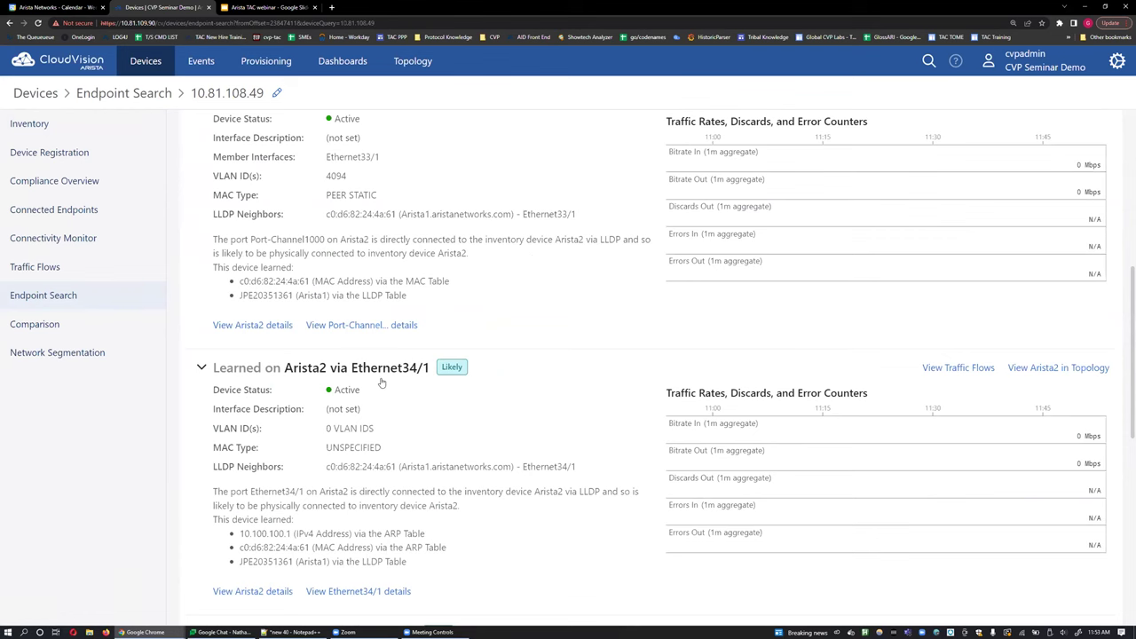
{"action": "scroll", "coordinate": [381, 384], "scroll_direction": "up", "scroll_amount": 2}
{"action": "scroll", "coordinate": [381, 386], "scroll_direction": "up", "scroll_amount": 3}
{"action": "scroll", "coordinate": [369, 266], "scroll_direction": "up", "scroll_amount": 1}
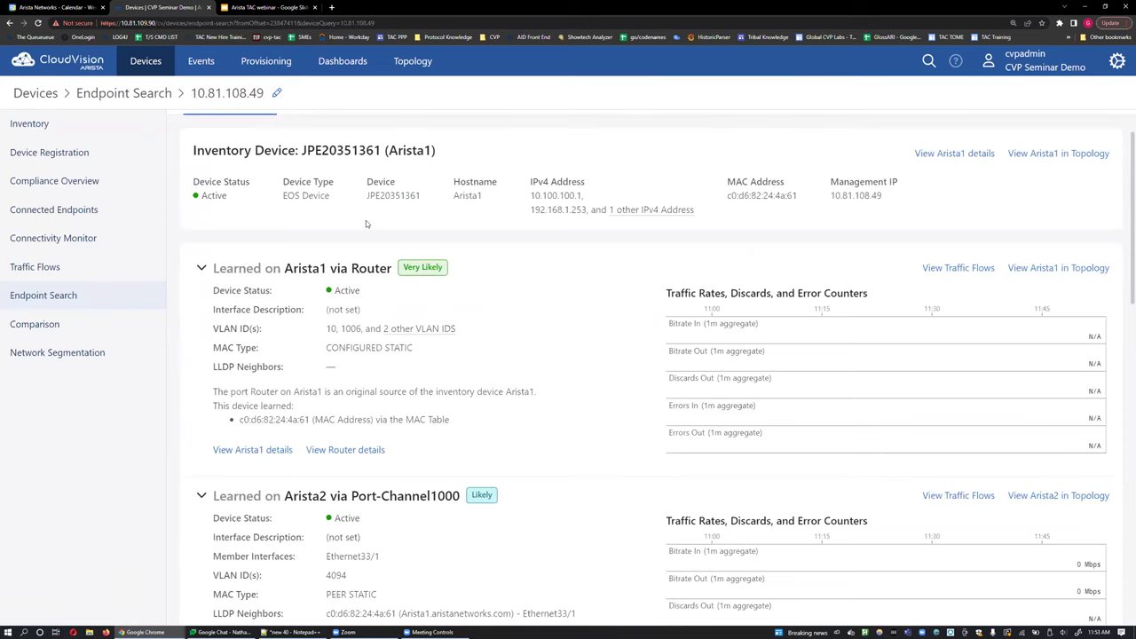
Step: Highlight the Inventory Device heading and the management IP in the Arista1 search result
{"action": "scroll", "coordinate": [365, 221], "scroll_direction": "up", "scroll_amount": 1}
{"action": "left_click_drag", "start_coordinate": [193, 217], "coordinate": [465, 220]}
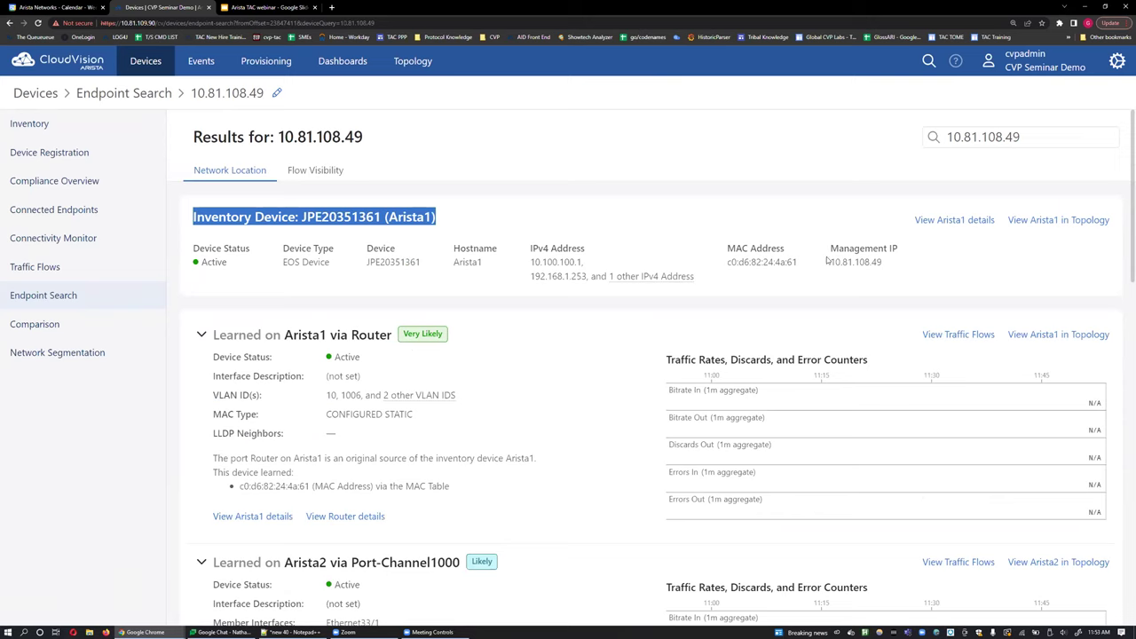
{"action": "left_click_drag", "start_coordinate": [827, 244], "coordinate": [885, 264]}
{"action": "left_click", "coordinate": [882, 264]}
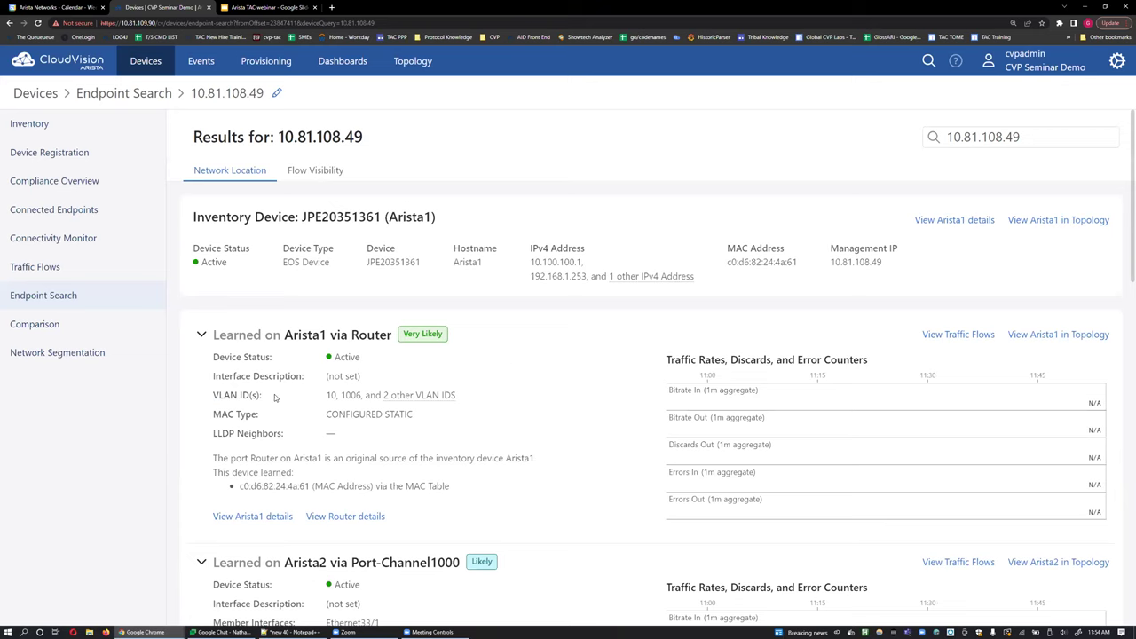
Step: Open the Events overview and review the event chart and the list of detected events across the devices
{"action": "left_click", "coordinate": [203, 60]}
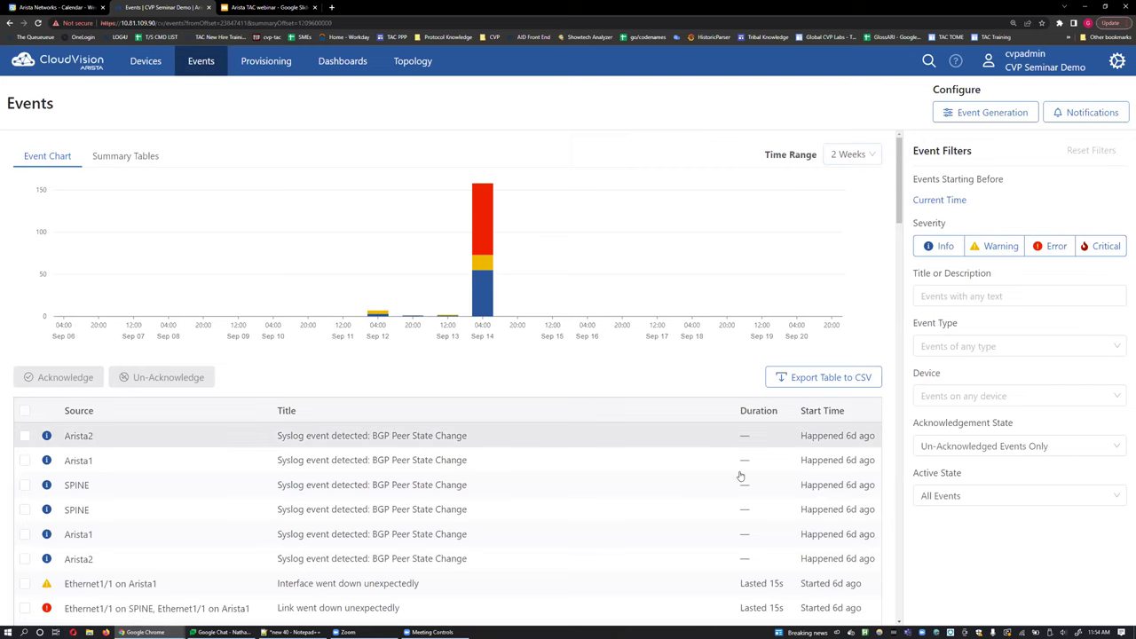
{"action": "scroll", "coordinate": [674, 361], "scroll_direction": "down", "scroll_amount": 1}
{"action": "scroll", "coordinate": [673, 362], "scroll_direction": "down", "scroll_amount": 1}
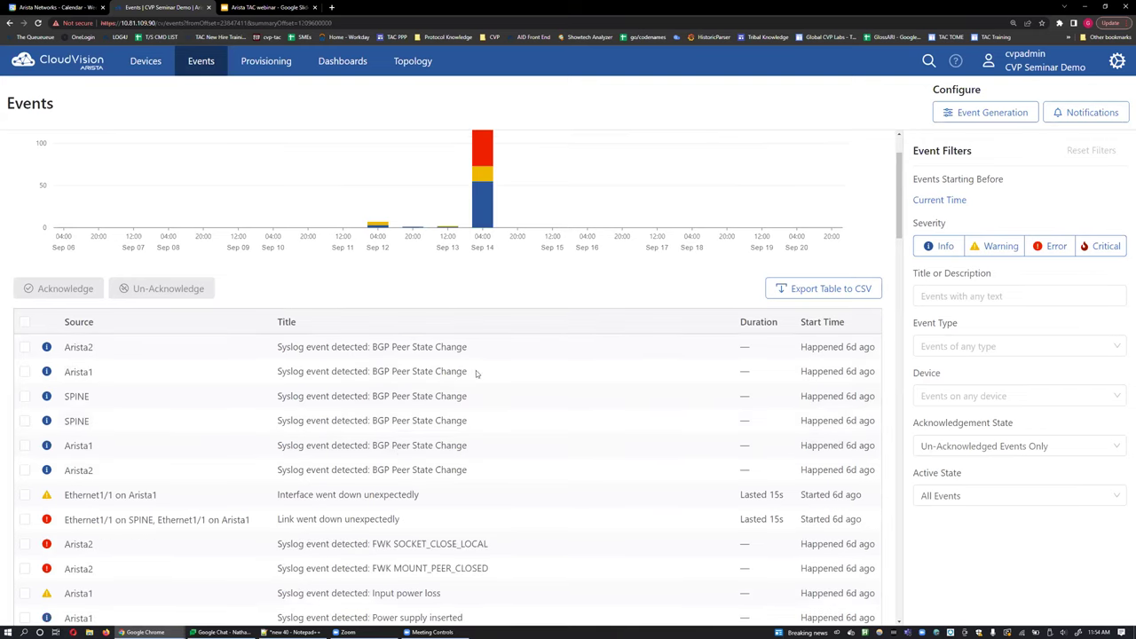
{"action": "scroll", "coordinate": [471, 462], "scroll_direction": "down", "scroll_amount": 2}
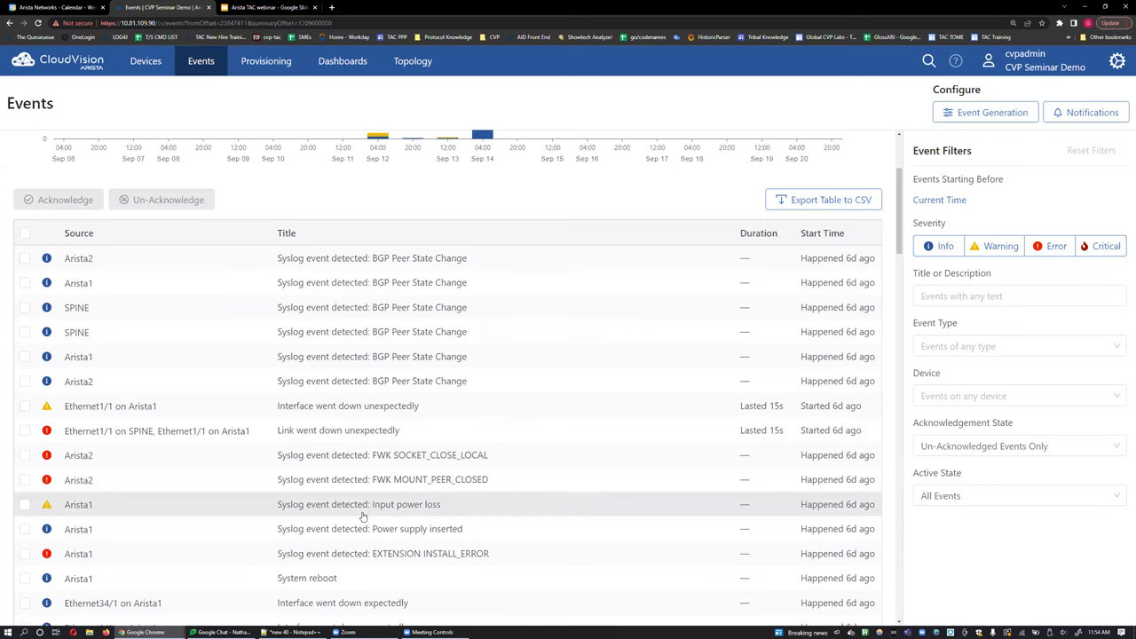
{"action": "mouse_move", "coordinate": [321, 434]}
{"action": "scroll", "coordinate": [326, 515], "scroll_direction": "up", "scroll_amount": 2}
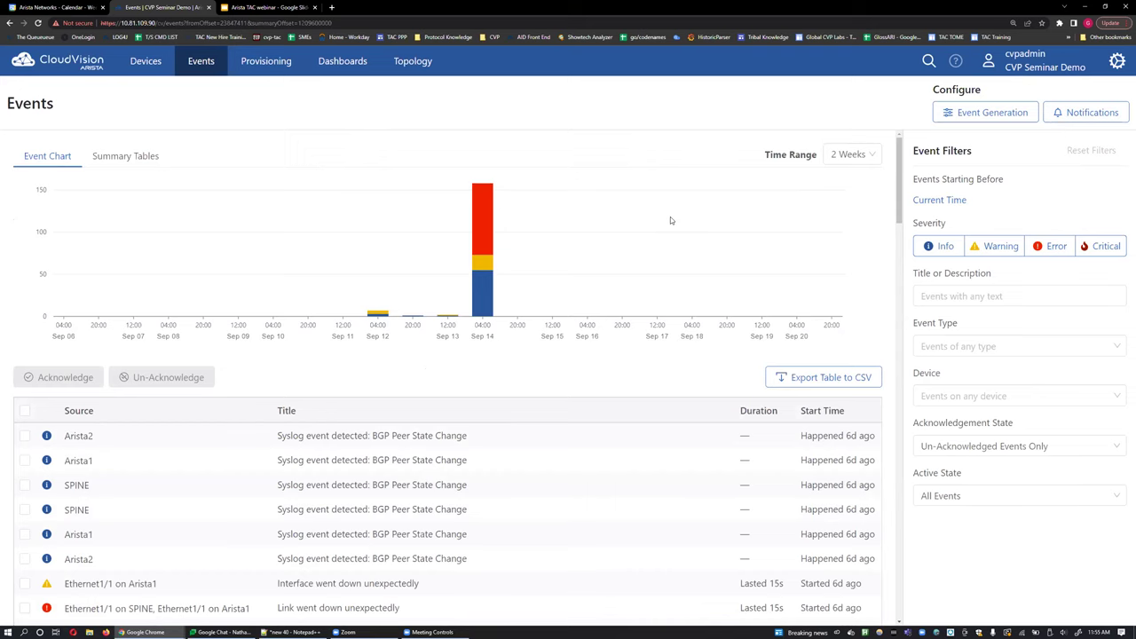
Step: Start a new provisioning snapshot configuration named test with the EOS command show version
{"action": "left_click", "coordinate": [272, 68]}
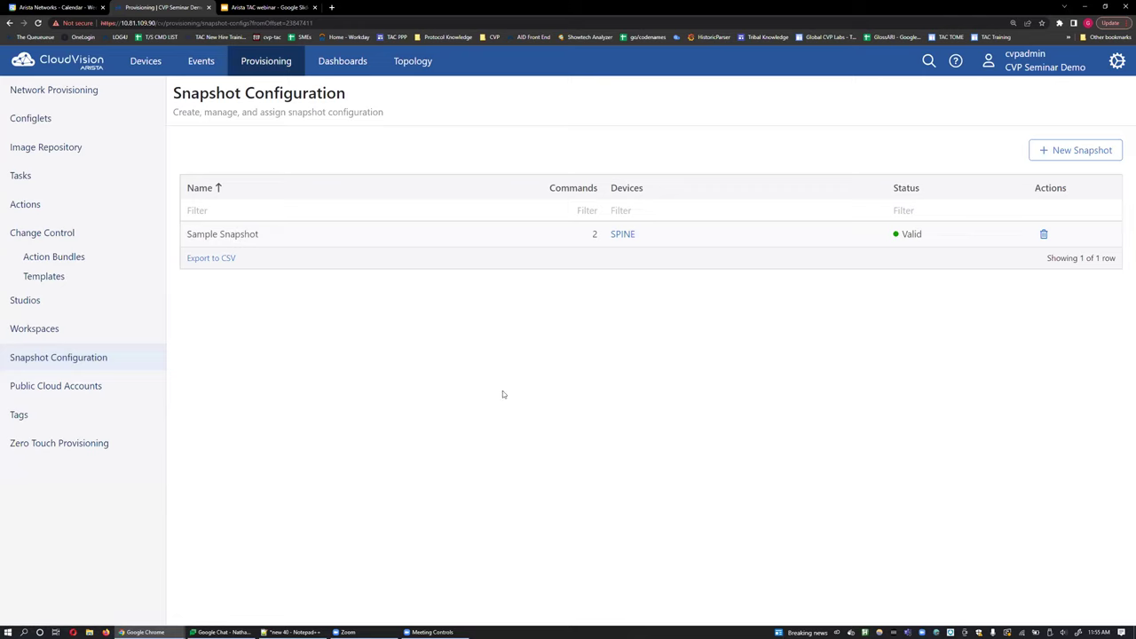
{"action": "left_click", "coordinate": [1050, 157]}
{"action": "left_click", "coordinate": [515, 149]}
{"action": "type", "text": "test"}
{"action": "key", "text": "Tab"}
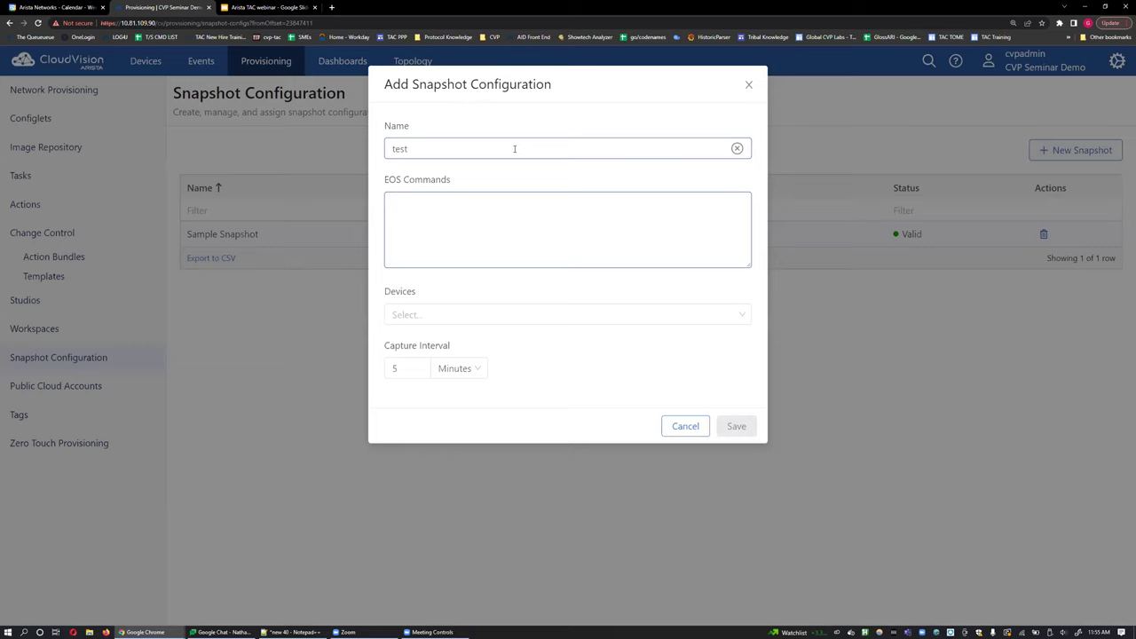
{"action": "type", "text": "show version"}
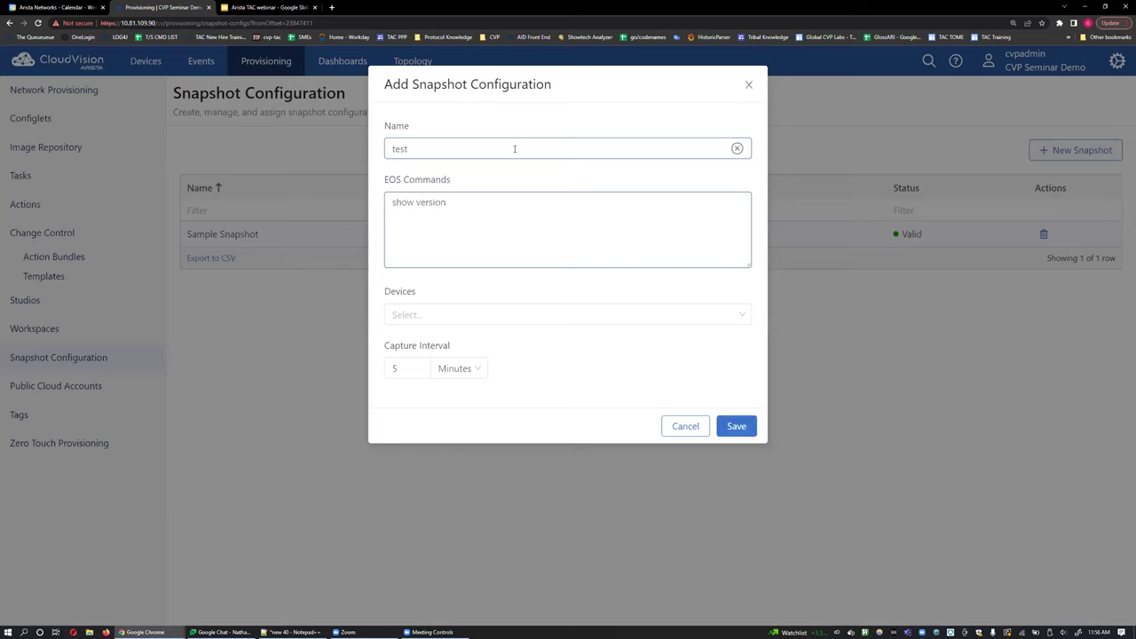
Step: Assign Arista1, Arista2, SPINE and VTEP2 to the snapshot and view the capture interval's unit options
{"action": "left_click", "coordinate": [484, 312]}
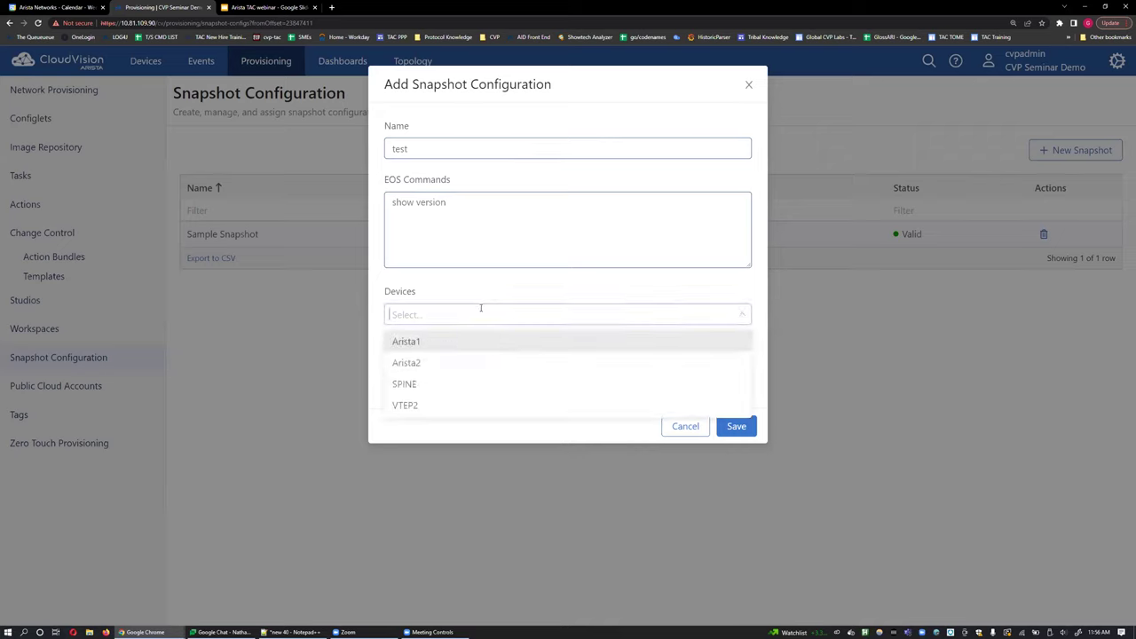
{"action": "left_click", "coordinate": [428, 346]}
{"action": "left_click", "coordinate": [435, 362]}
{"action": "left_click", "coordinate": [422, 384]}
{"action": "left_click", "coordinate": [461, 404]}
{"action": "left_click", "coordinate": [468, 401]}
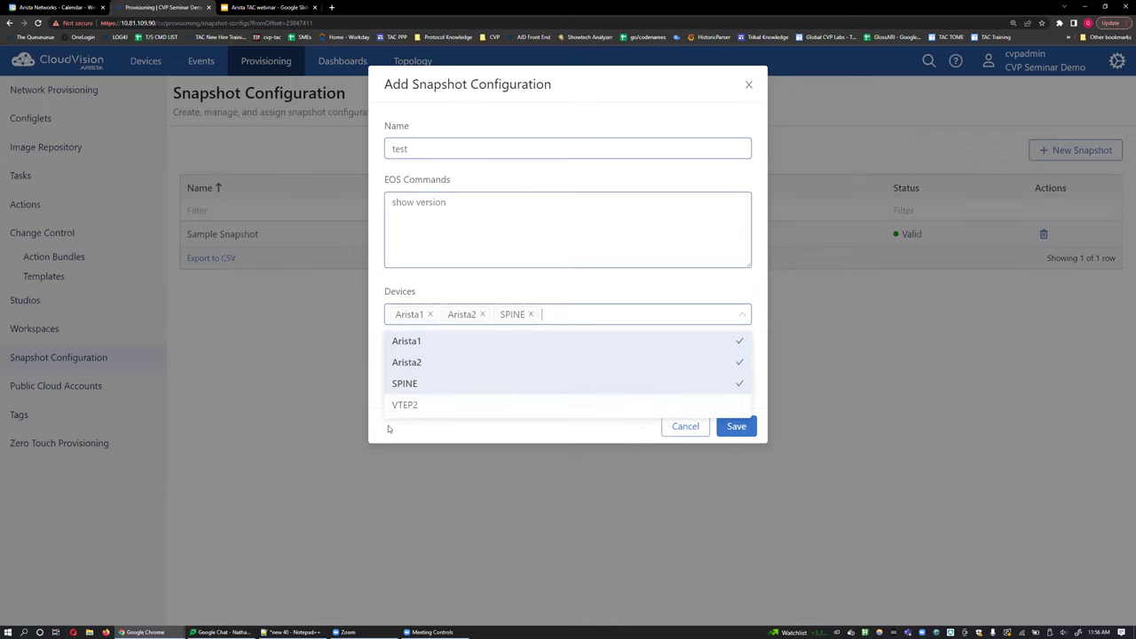
{"action": "left_click", "coordinate": [401, 411]}
{"action": "left_click", "coordinate": [497, 293]}
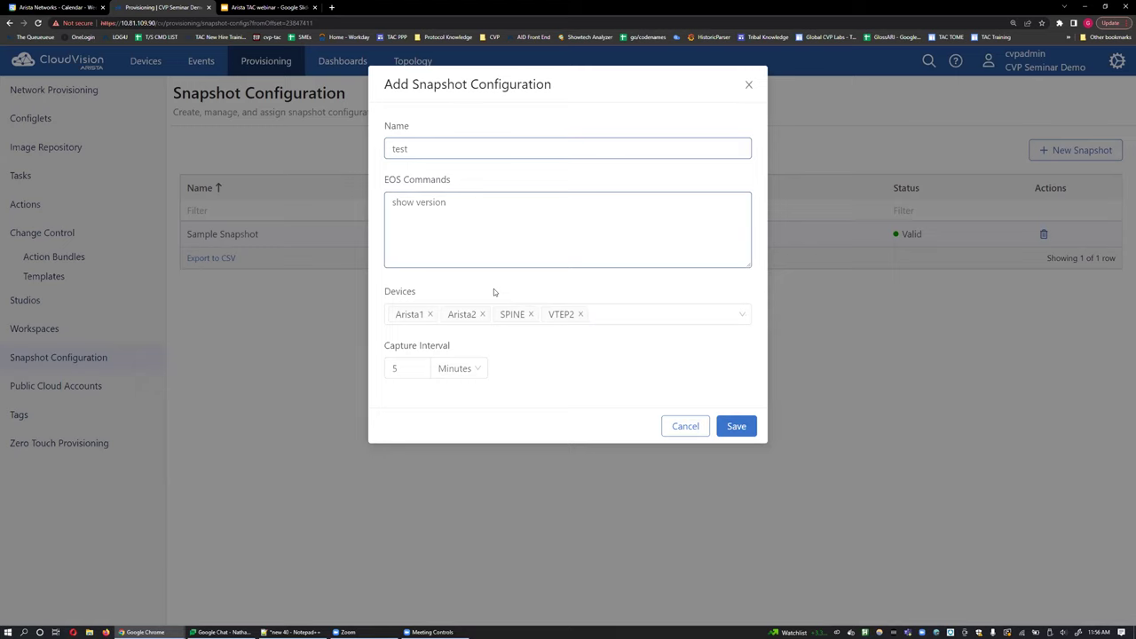
{"action": "left_click", "coordinate": [469, 369]}
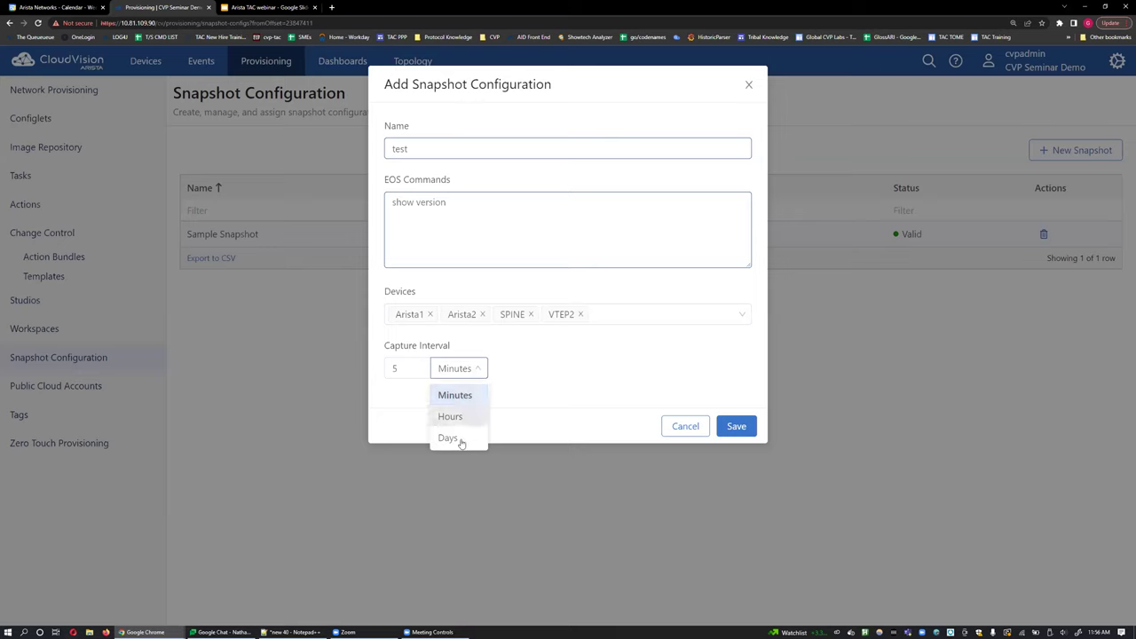
{"action": "left_click", "coordinate": [521, 384]}
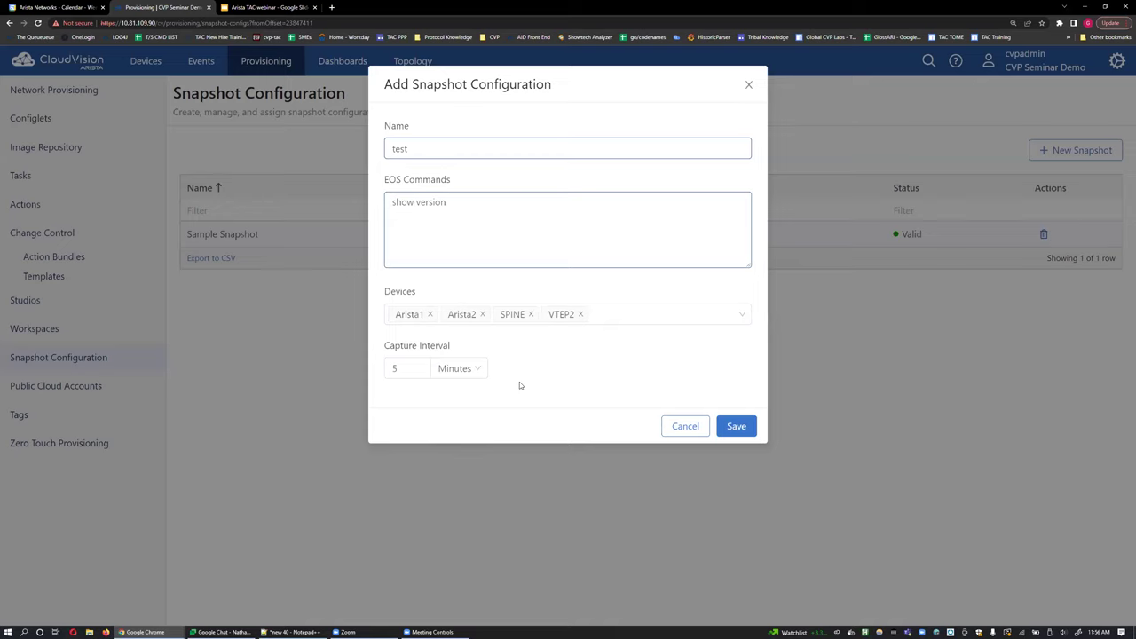